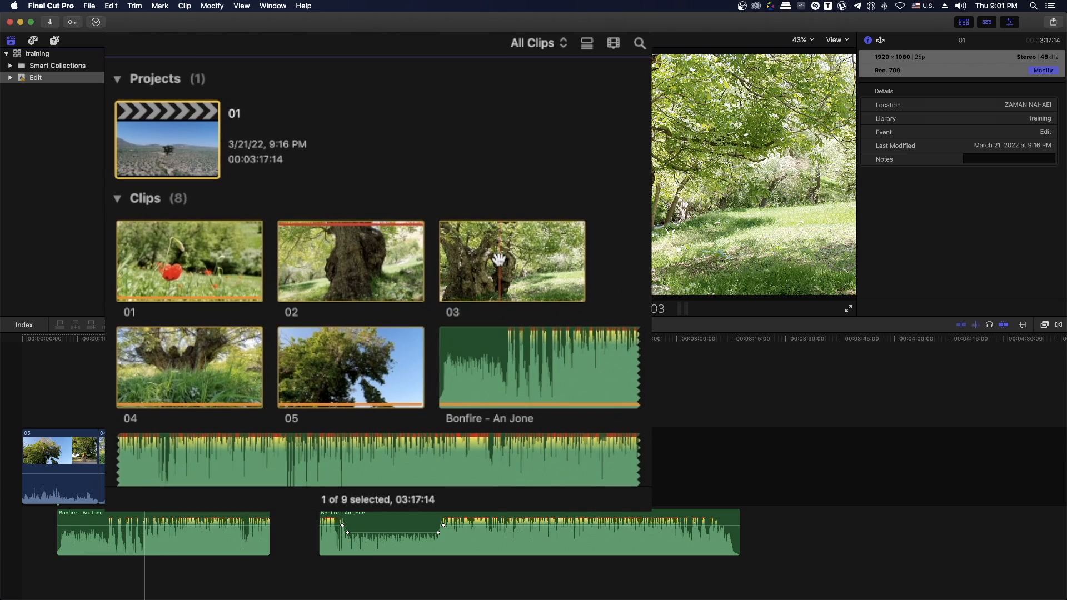
Add browser clips 03, 02 and 05 together at the end of the primary storyline.
{"action": "left_click", "coordinate": [504, 259]}
{"action": "left_click", "coordinate": [350, 262], "text": "super"}
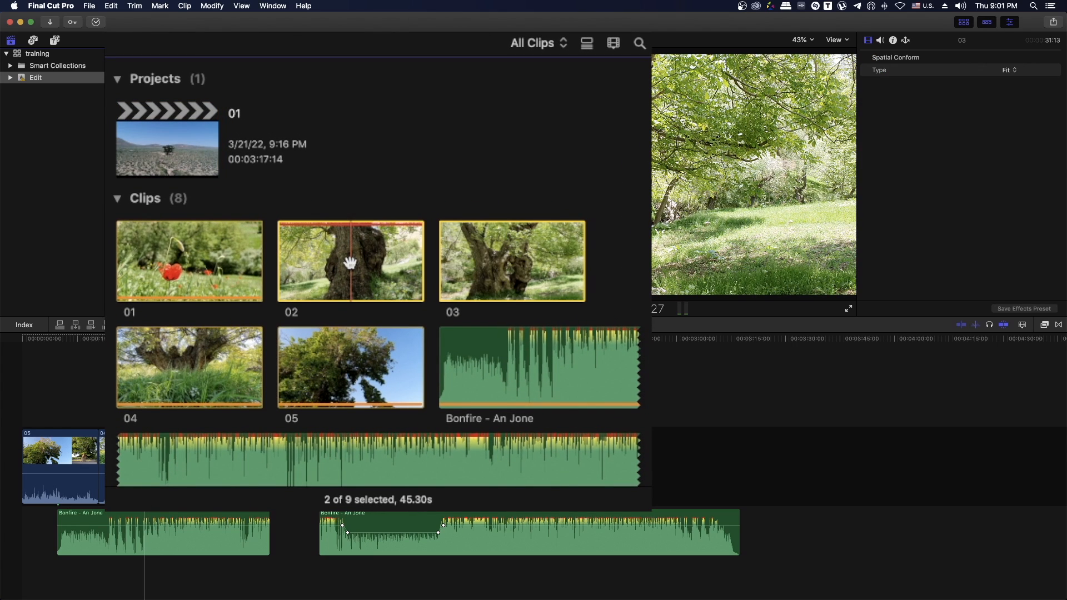
{"action": "left_click", "coordinate": [336, 370], "text": "super"}
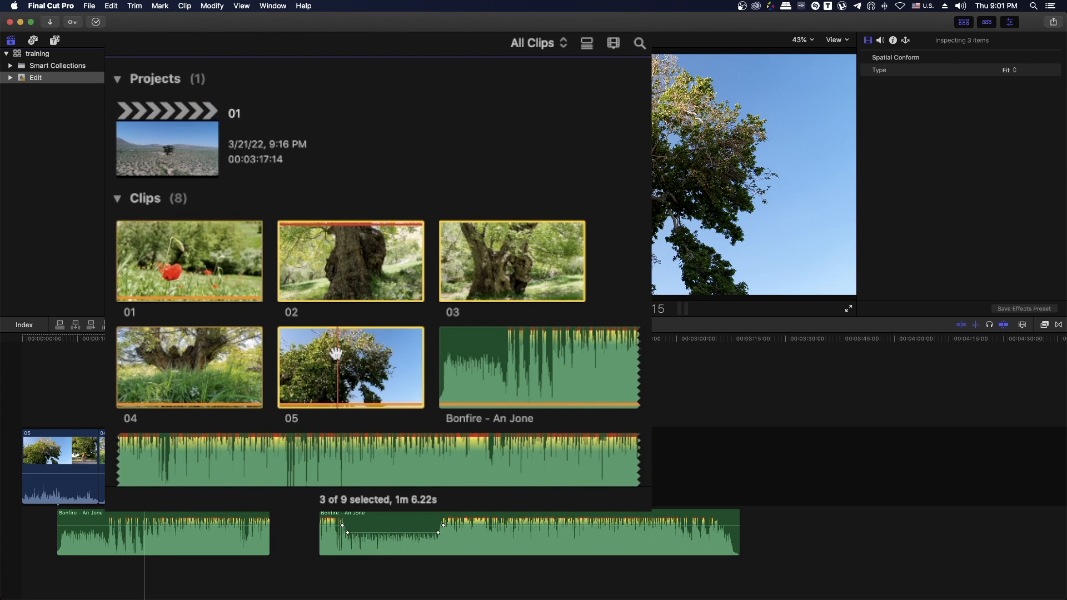
{"action": "left_click_drag", "start_coordinate": [335, 351], "coordinate": [351, 379]}
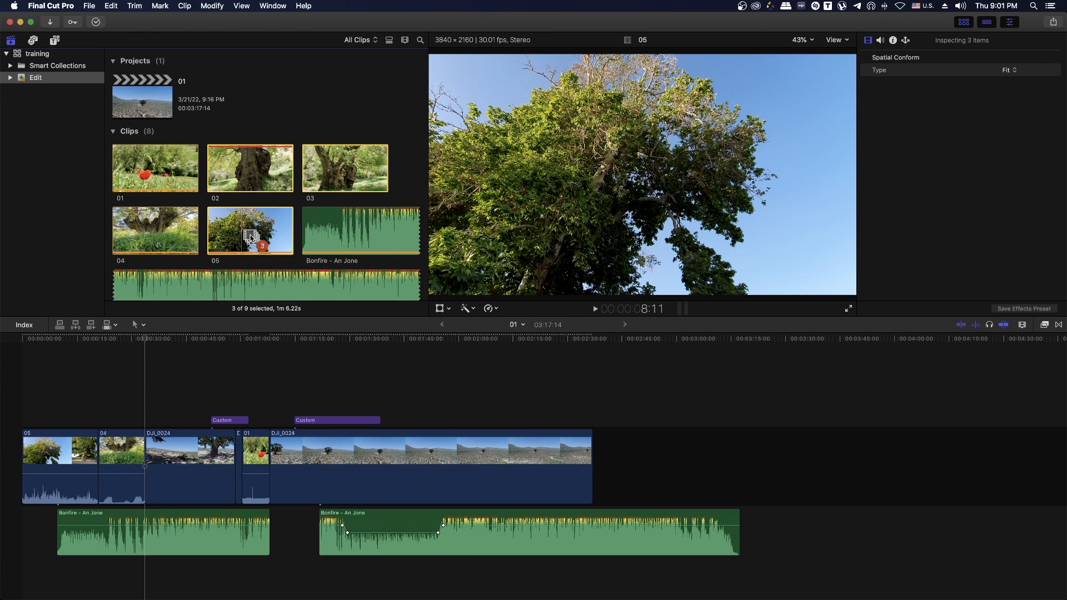
{"action": "left_click_drag", "start_coordinate": [250, 236], "coordinate": [705, 443]}
{"action": "left_click_drag", "start_coordinate": [771, 453], "coordinate": [675, 451]}
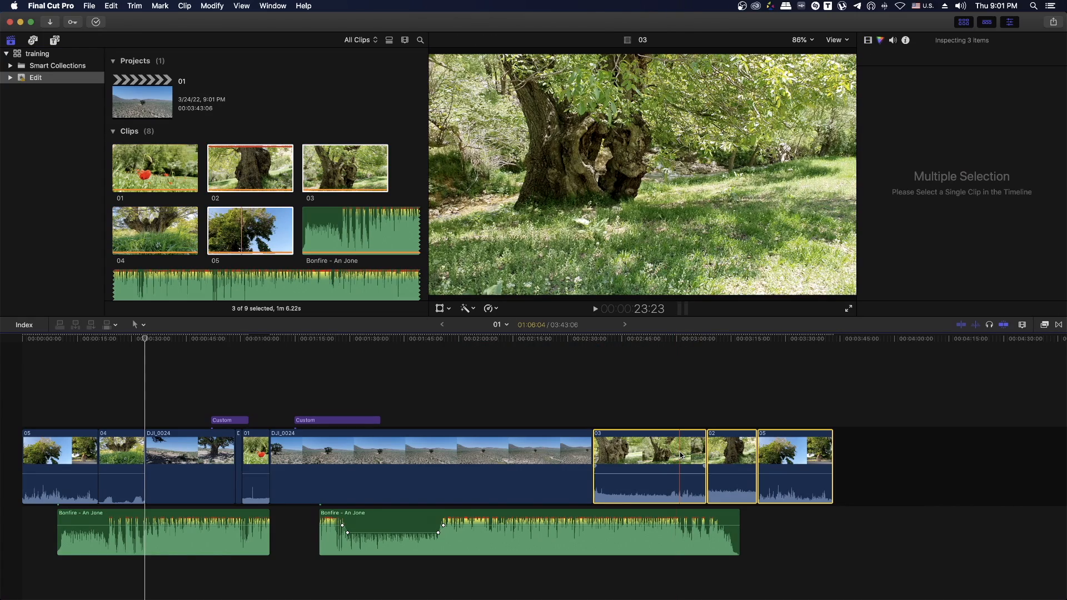
Import MVI_1432.MP4 from the Finder folder 119_0612 straight to the end of the project timeline.
{"action": "key", "text": "ctrl+Up"}
{"action": "left_click", "coordinate": [347, 461]}
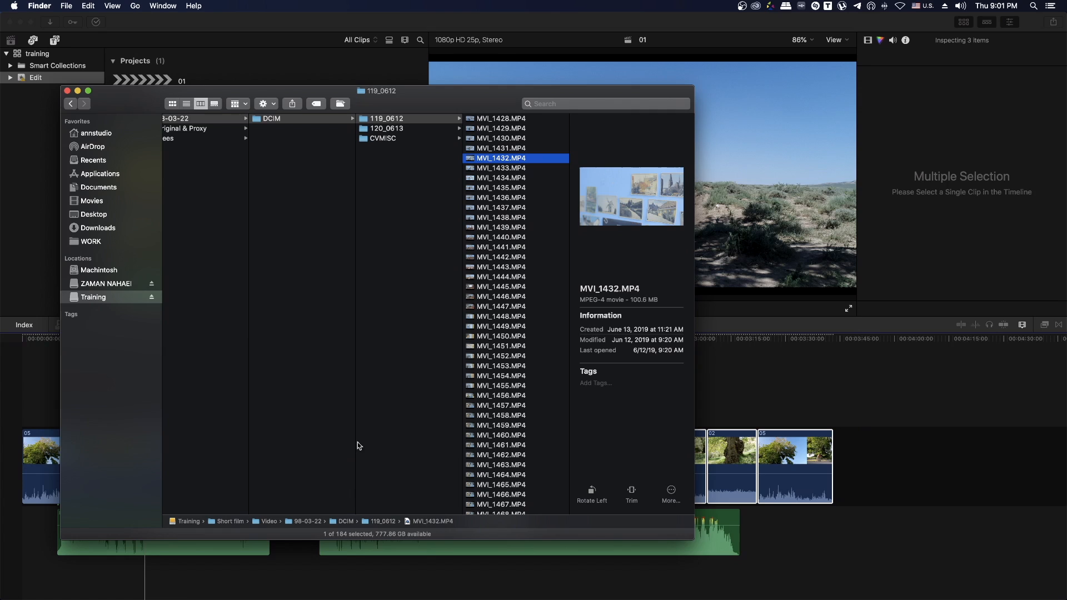
{"action": "left_click_drag", "start_coordinate": [464, 161], "coordinate": [889, 471]}
Connect the MVI_1432 browser clip above the first clip 04 in the timeline, starting partway through it.
{"action": "scroll", "coordinate": [328, 234], "scroll_direction": "down", "scroll_amount": 5}
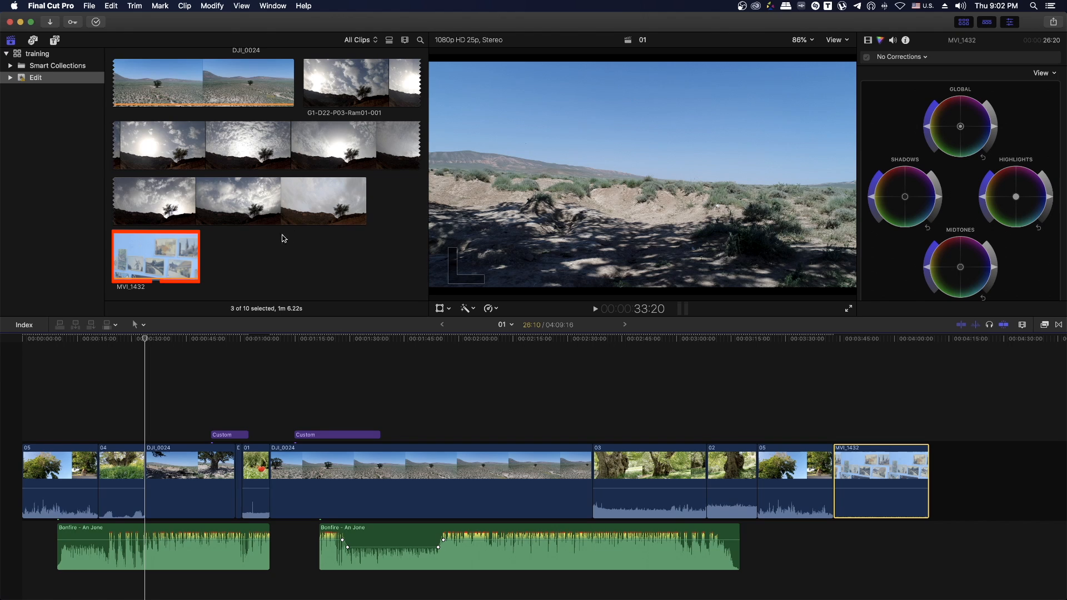
{"action": "left_click", "coordinate": [159, 253]}
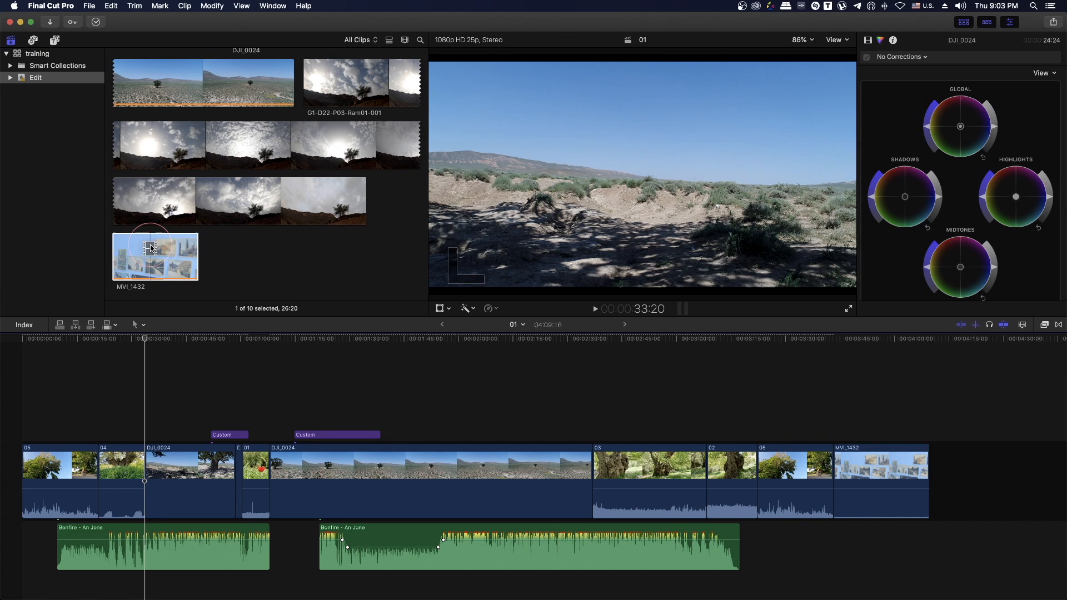
{"action": "left_click_drag", "start_coordinate": [143, 312], "coordinate": [123, 369]}
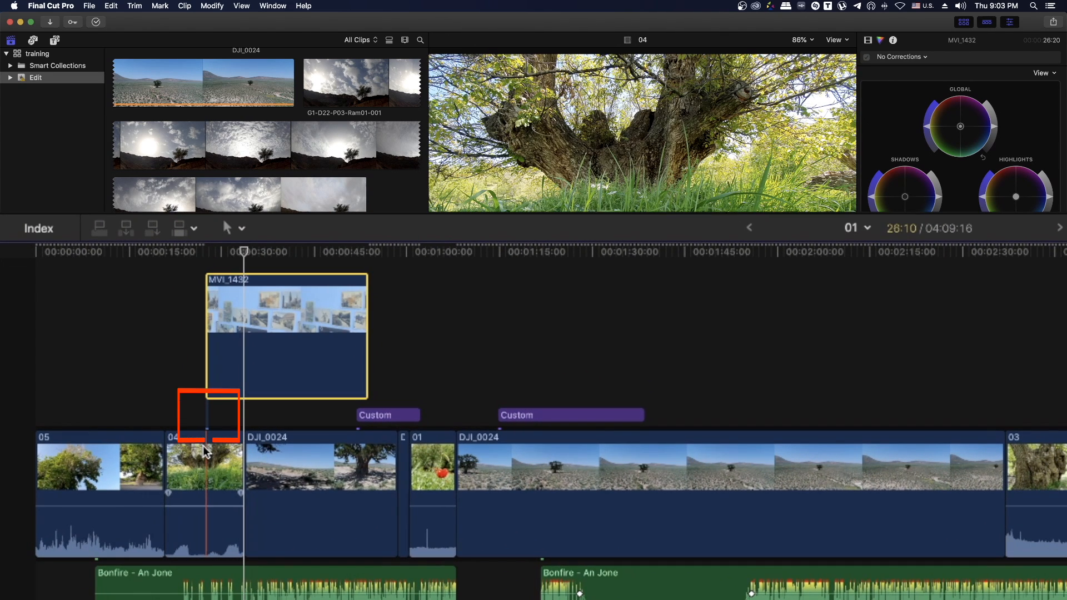
{"action": "left_click_drag", "start_coordinate": [206, 452], "coordinate": [188, 428]}
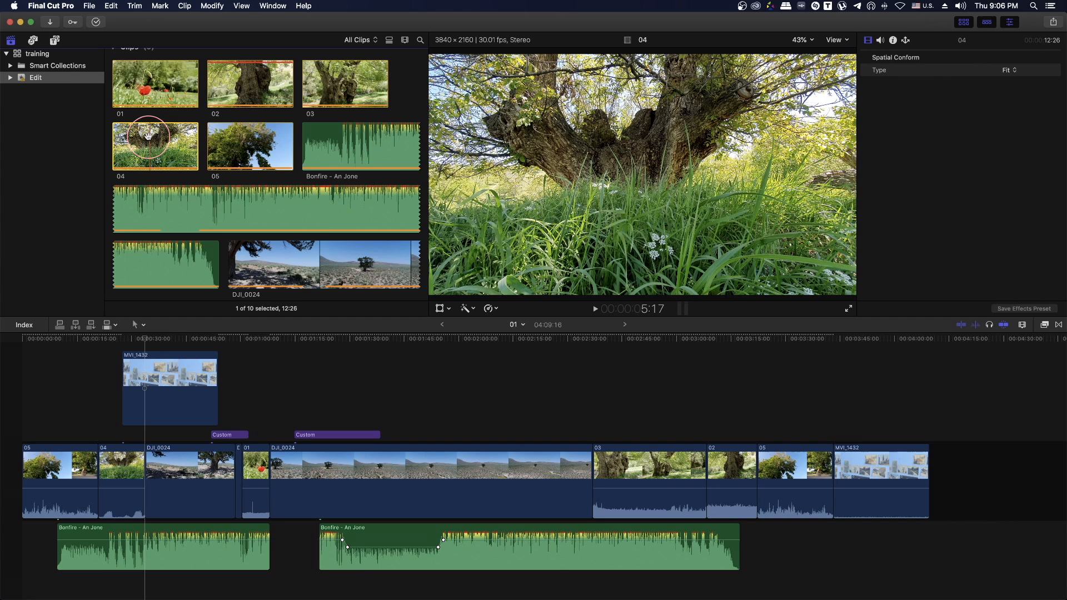
Try to replace the connected MVI_1432 clip with browser clip 04.
{"action": "left_click", "coordinate": [163, 379]}
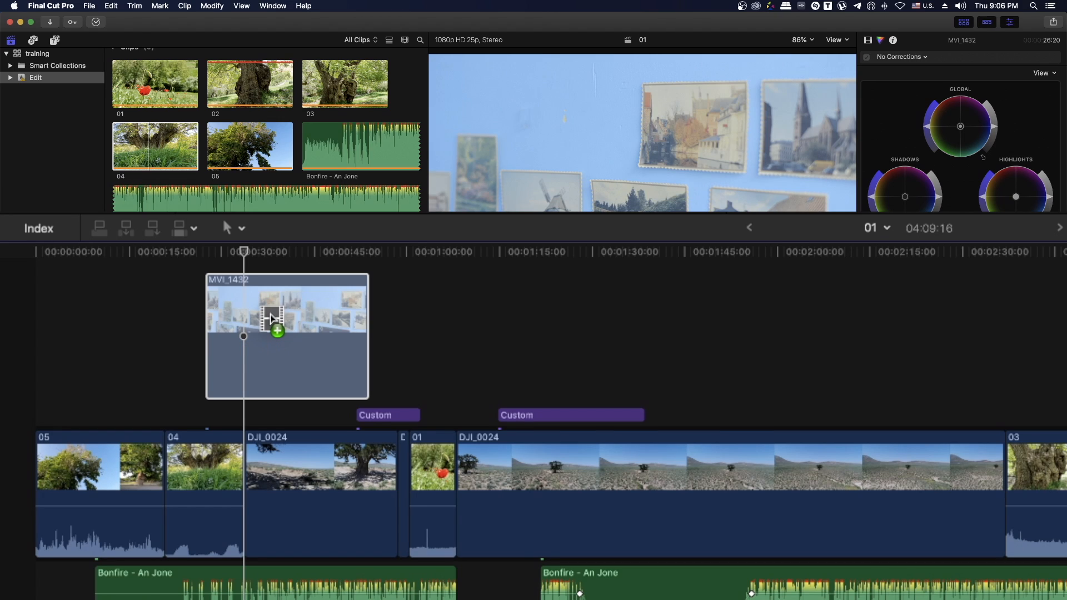
{"action": "left_click_drag", "start_coordinate": [270, 319], "coordinate": [273, 315]}
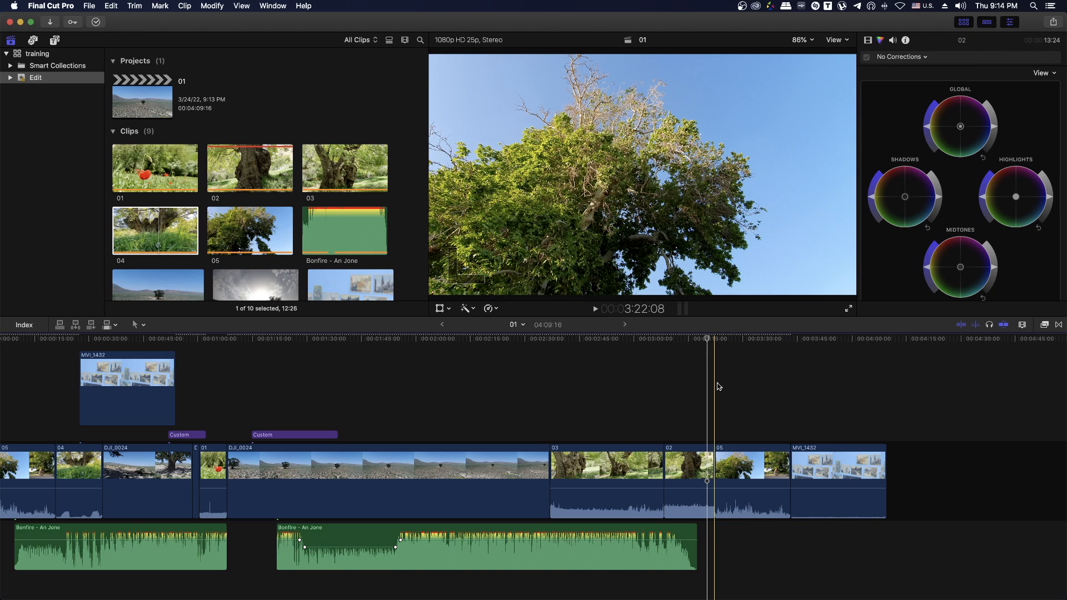
Insert browser clip 04 at the edit point between clip 02 and the last clip 05.
{"action": "left_click", "coordinate": [157, 224]}
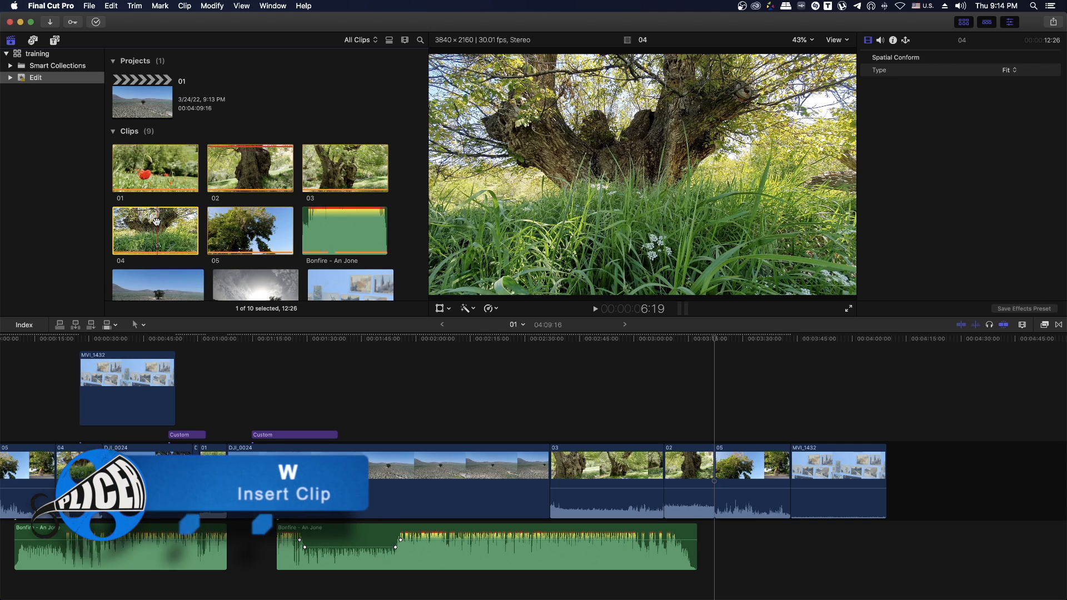
{"action": "left_click", "coordinate": [76, 327]}
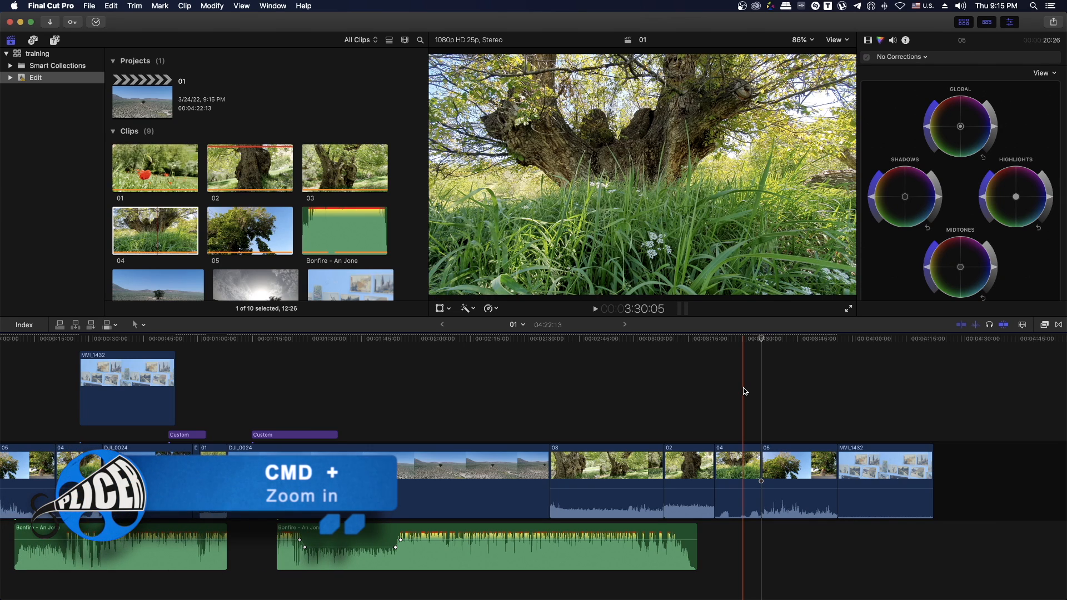
Insert browser clip 01 into the middle of the last clip 05, at about 3:44:24.
{"action": "key", "text": "super+equal"}
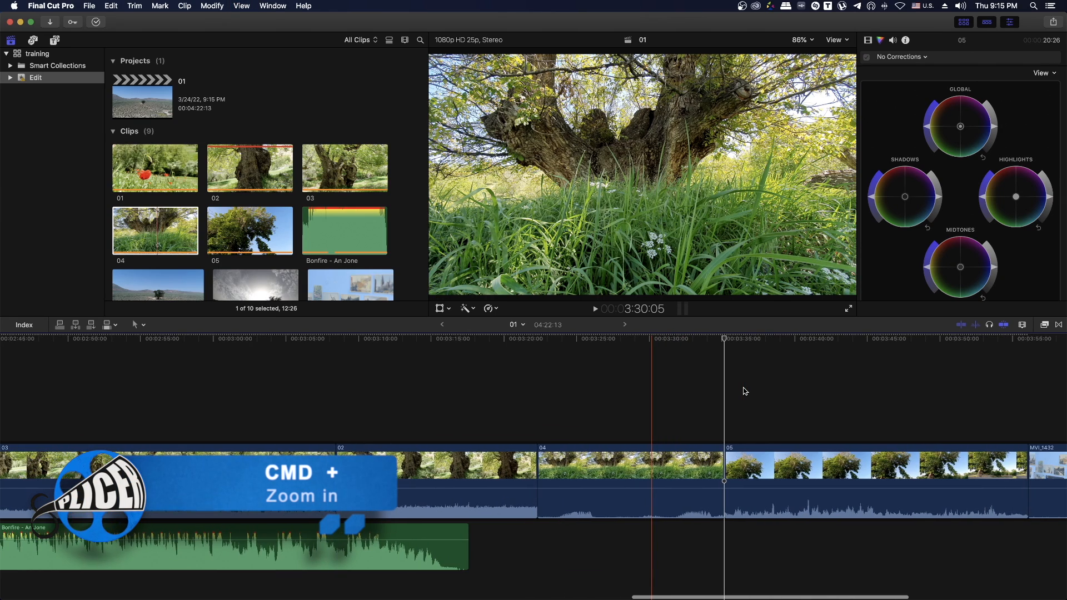
{"action": "scroll", "coordinate": [745, 391], "scroll_direction": "right", "scroll_amount": 10}
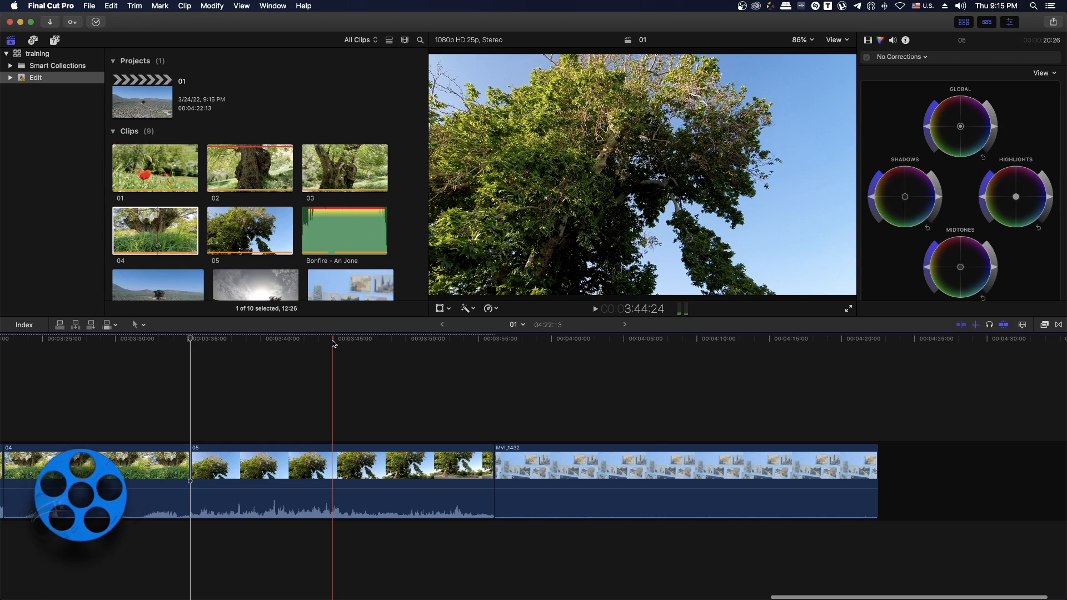
{"action": "left_click", "coordinate": [332, 342]}
{"action": "left_click", "coordinate": [136, 162]}
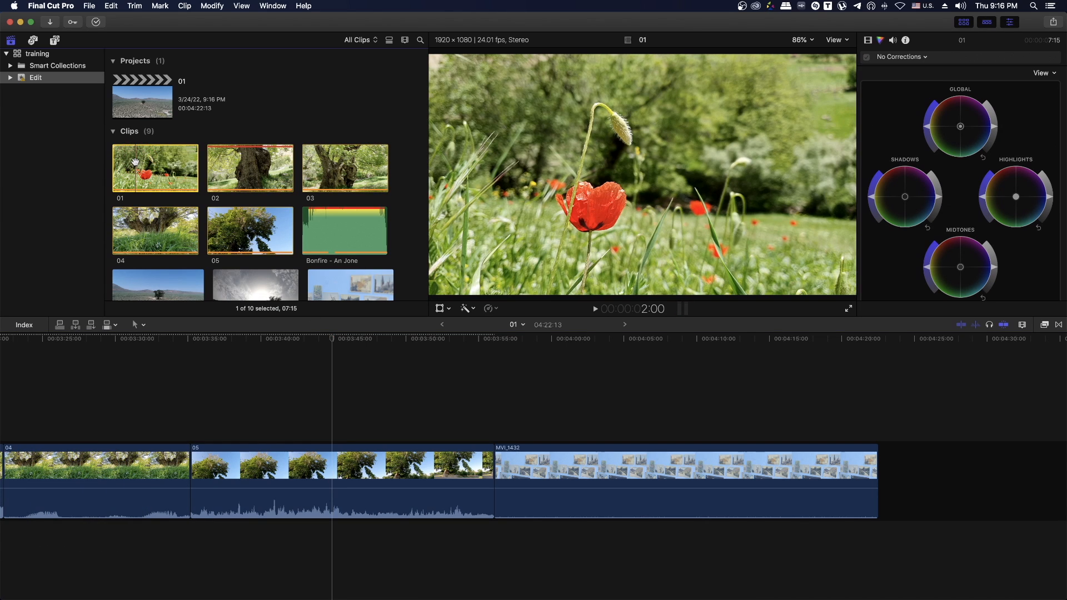
{"action": "key", "text": "w"}
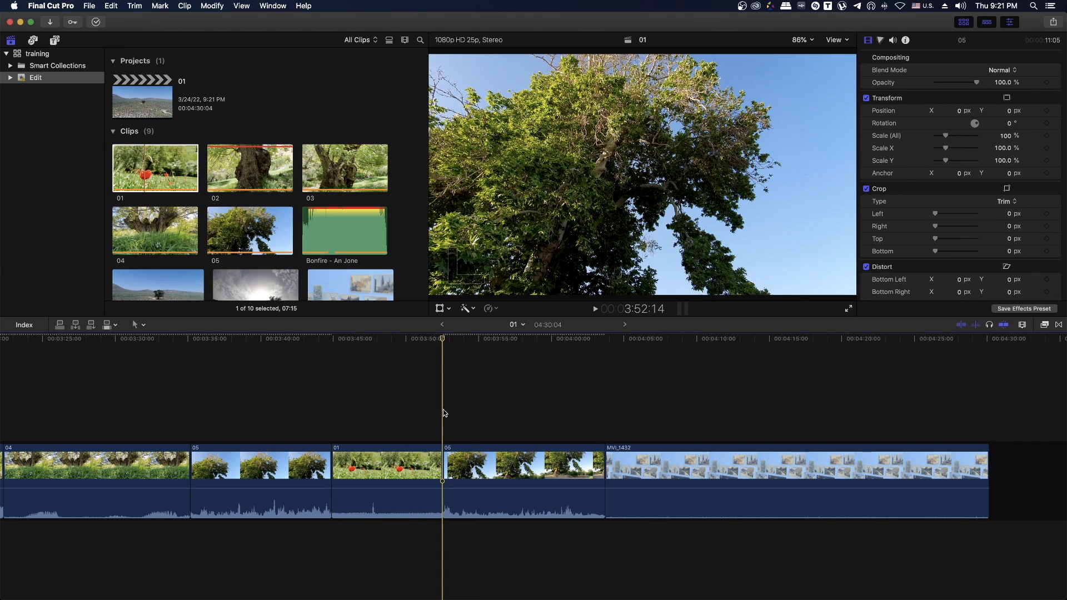
Try to open a space after inserted clip 01 by shifting the following 05 and MVI_1432 clips together.
{"action": "left_click_drag", "start_coordinate": [517, 426], "coordinate": [729, 481]}
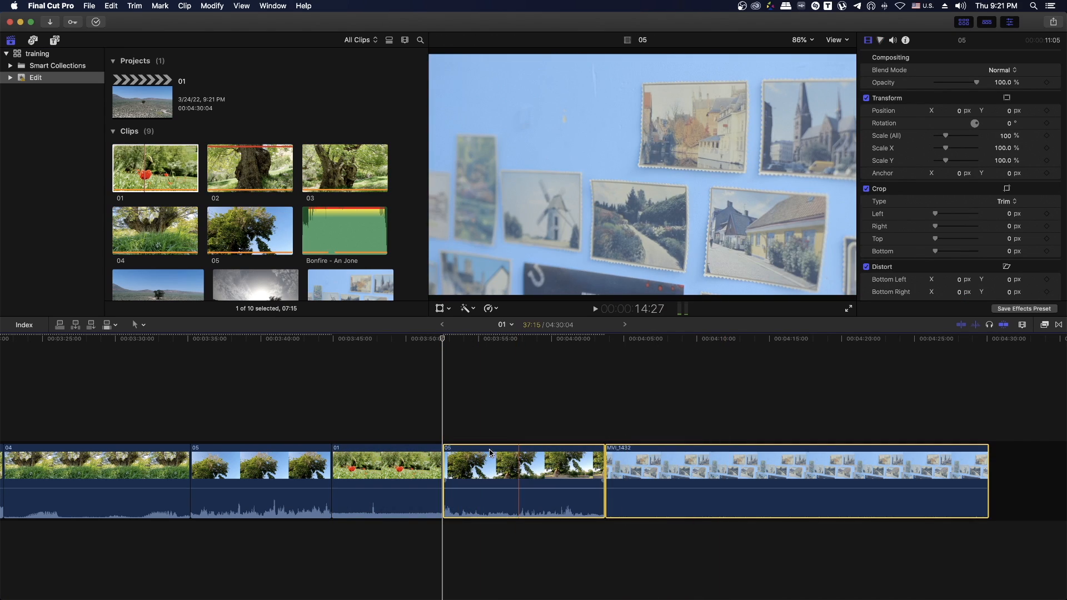
{"action": "left_click_drag", "start_coordinate": [598, 461], "coordinate": [719, 463]}
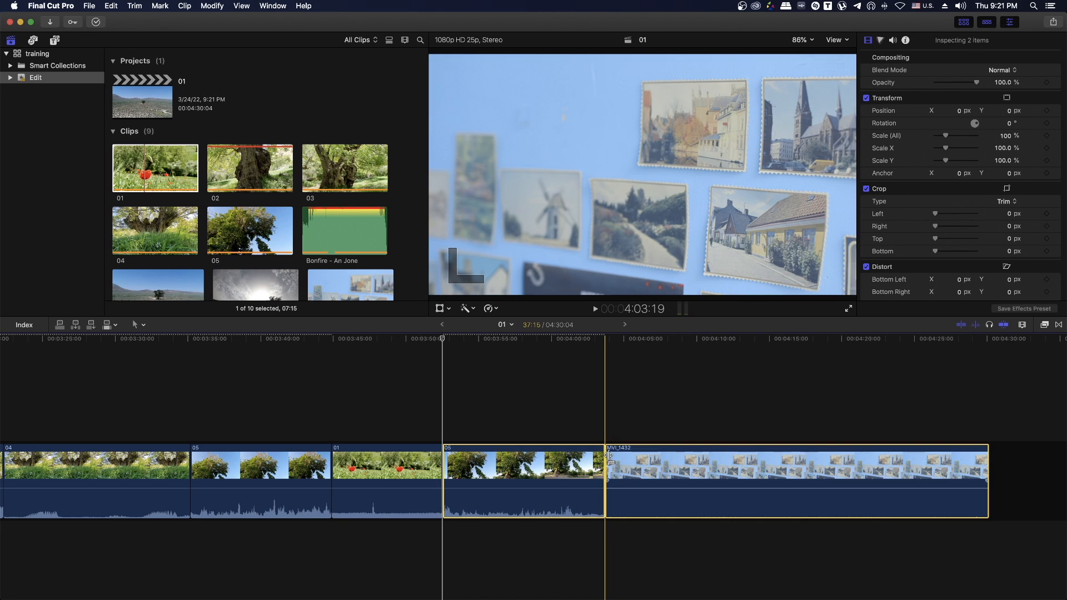
Insert a gap at the edit point between inserted clip 01 and the remainder of clip 05.
{"action": "left_click", "coordinate": [441, 421]}
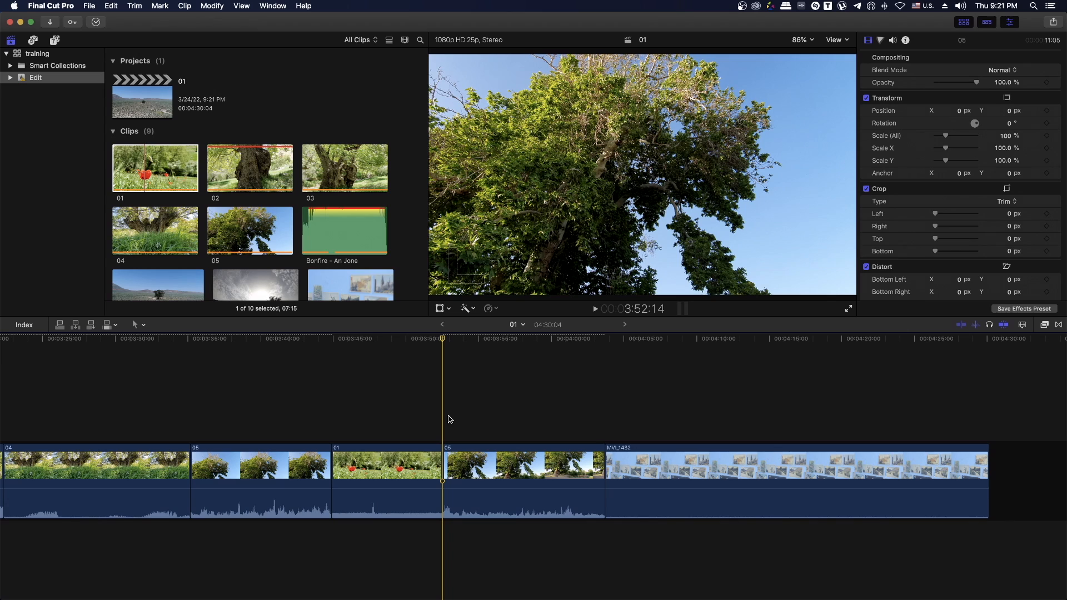
{"action": "left_click", "coordinate": [117, 9]}
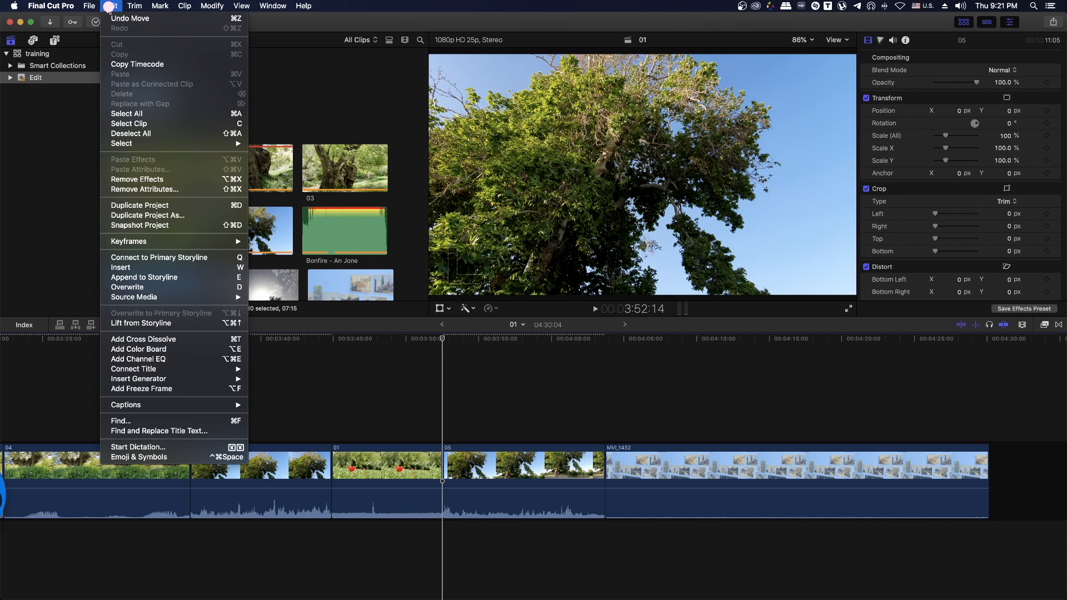
{"action": "mouse_move", "coordinate": [171, 381]}
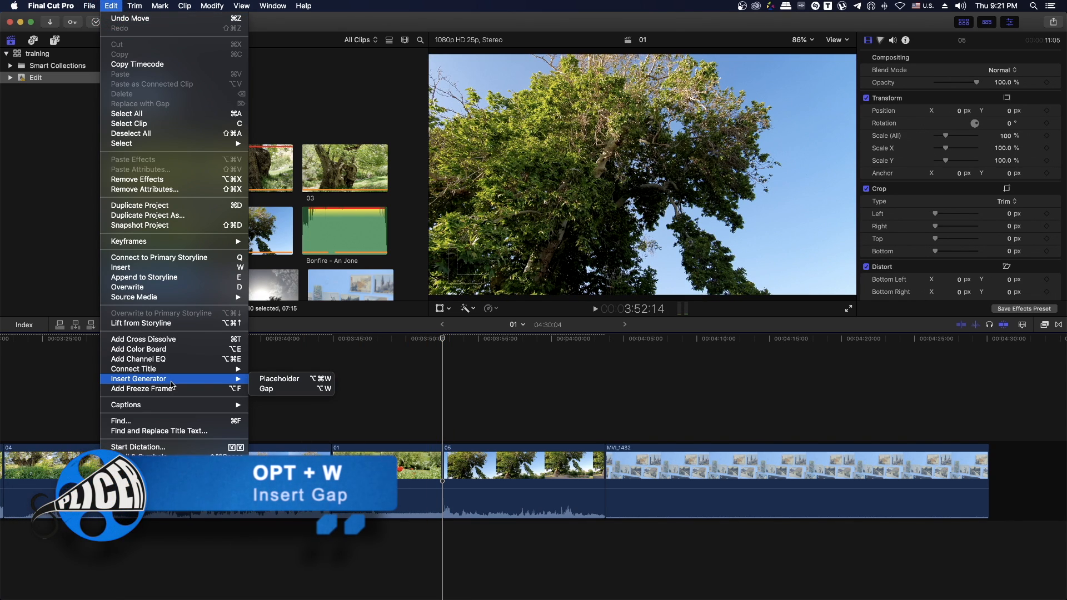
{"action": "left_click", "coordinate": [264, 389]}
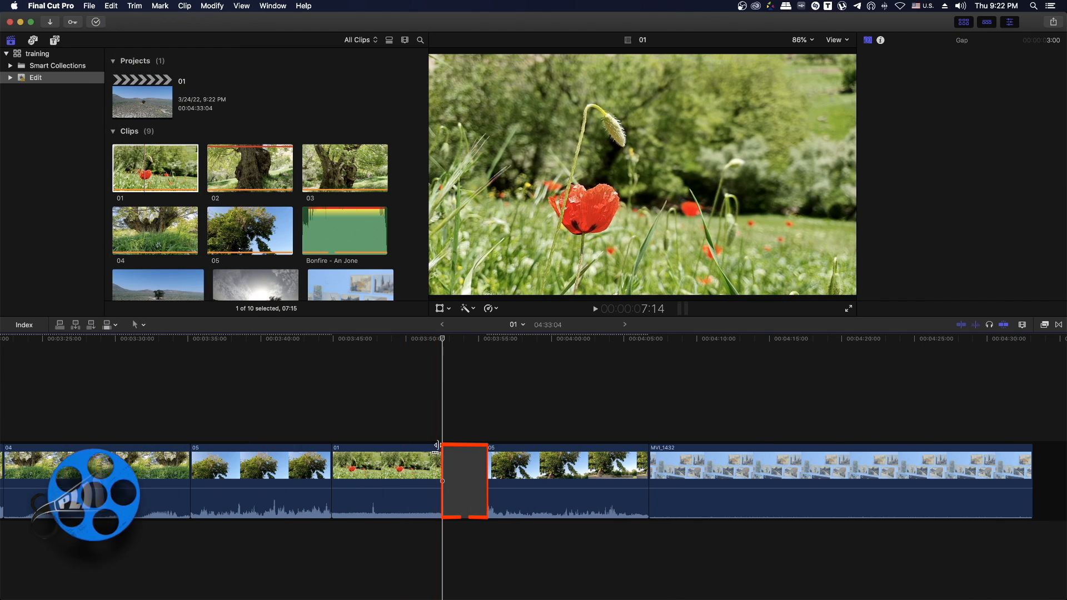
Insert a Placeholder generator just before the gap and extend its duration to 4:20.
{"action": "left_click", "coordinate": [113, 8]}
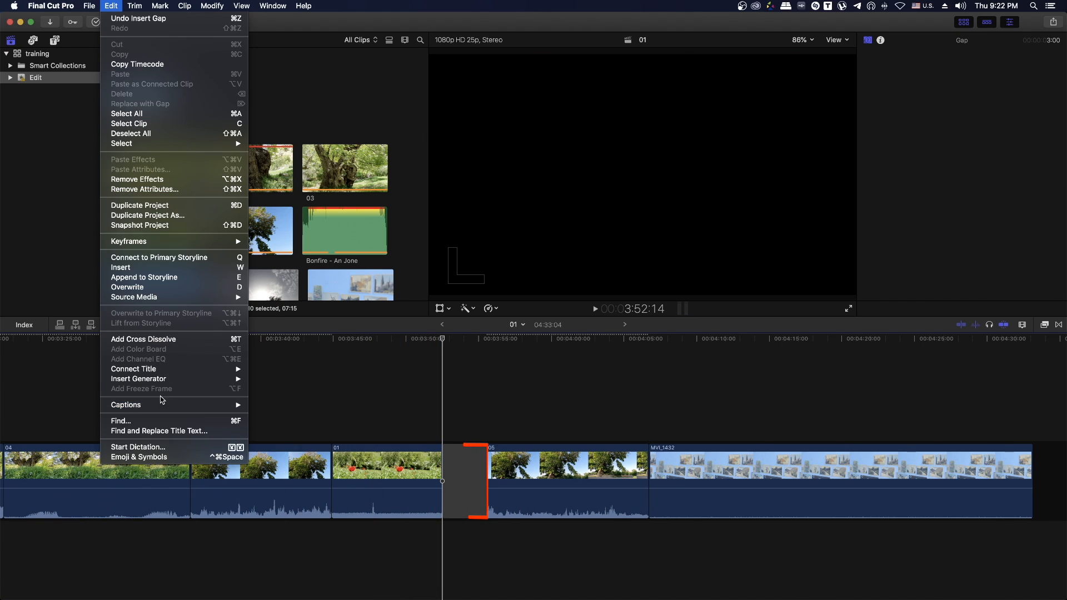
{"action": "mouse_move", "coordinate": [160, 384]}
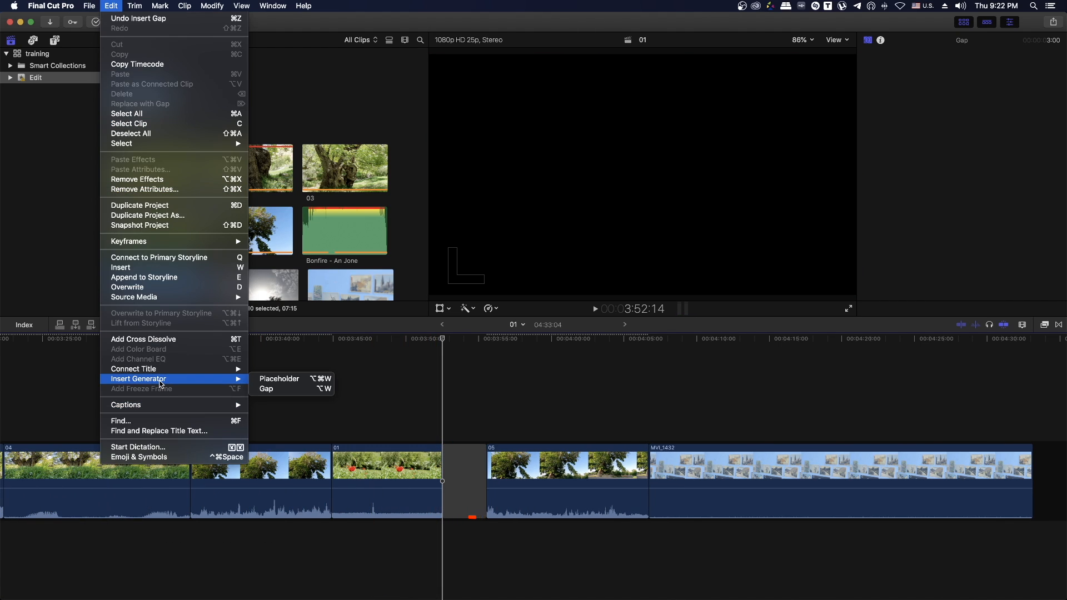
{"action": "left_click", "coordinate": [274, 381]}
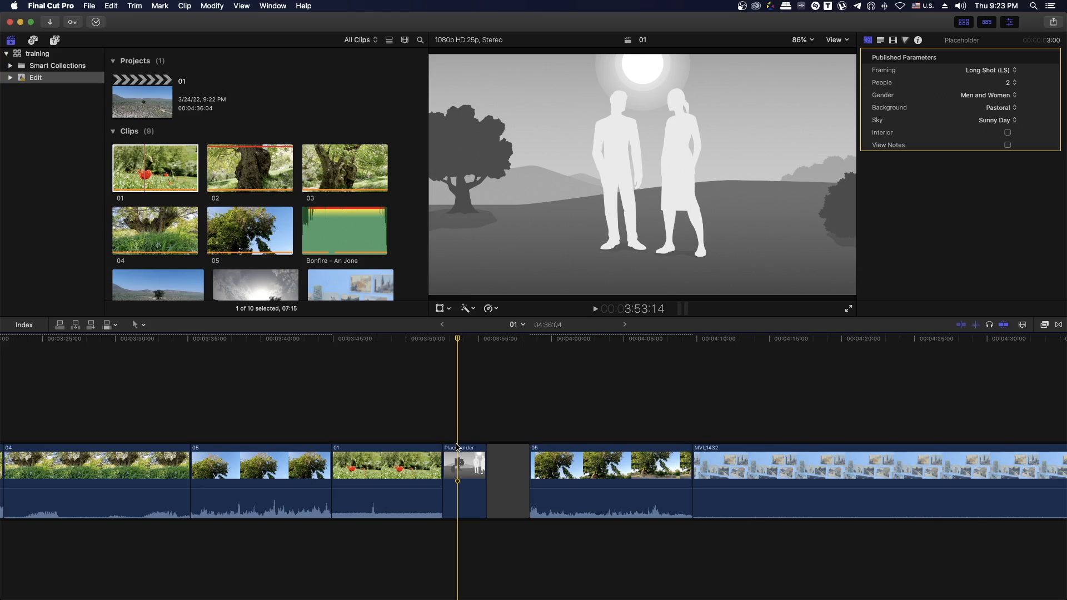
{"action": "left_click_drag", "start_coordinate": [487, 462], "coordinate": [510, 462]}
{"action": "left_click", "coordinate": [472, 467]}
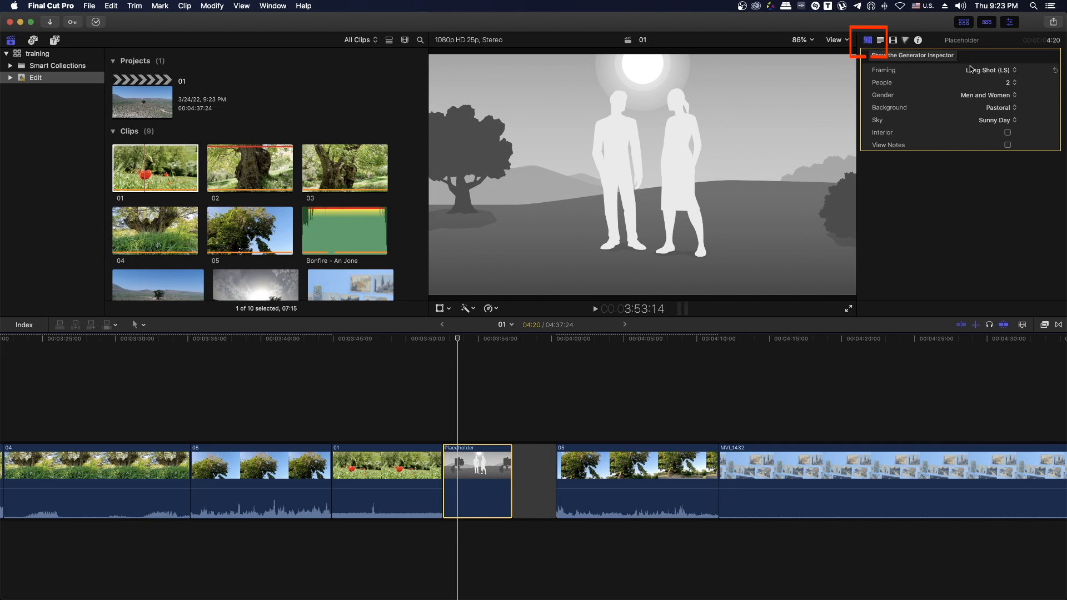
Configure the placeholder with Medium Long Shot (MLS) framing, 3 people and gender Men.
{"action": "left_click", "coordinate": [995, 71]}
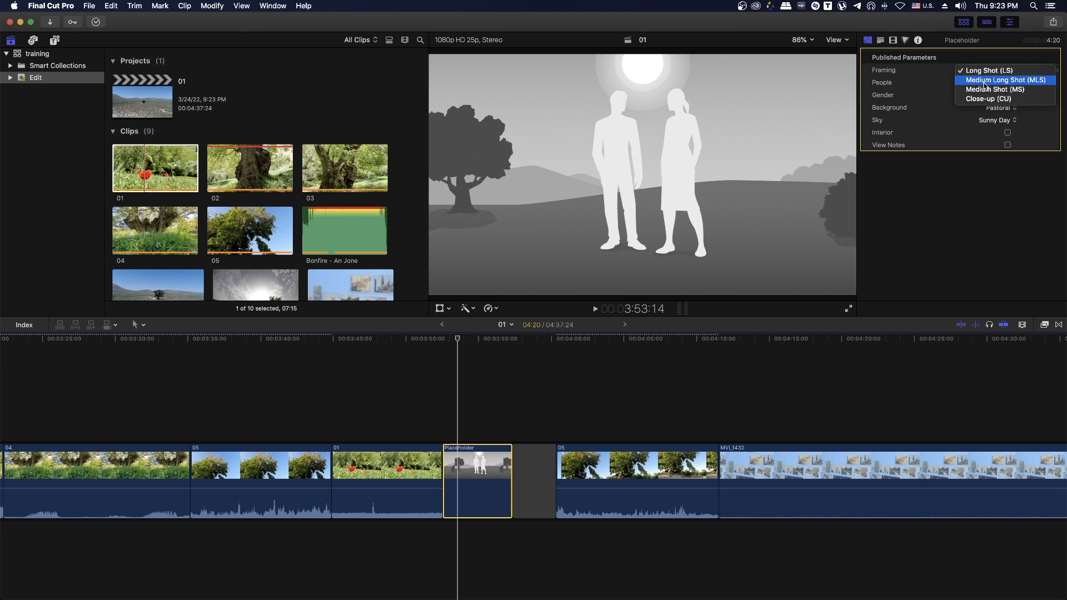
{"action": "left_click", "coordinate": [985, 80]}
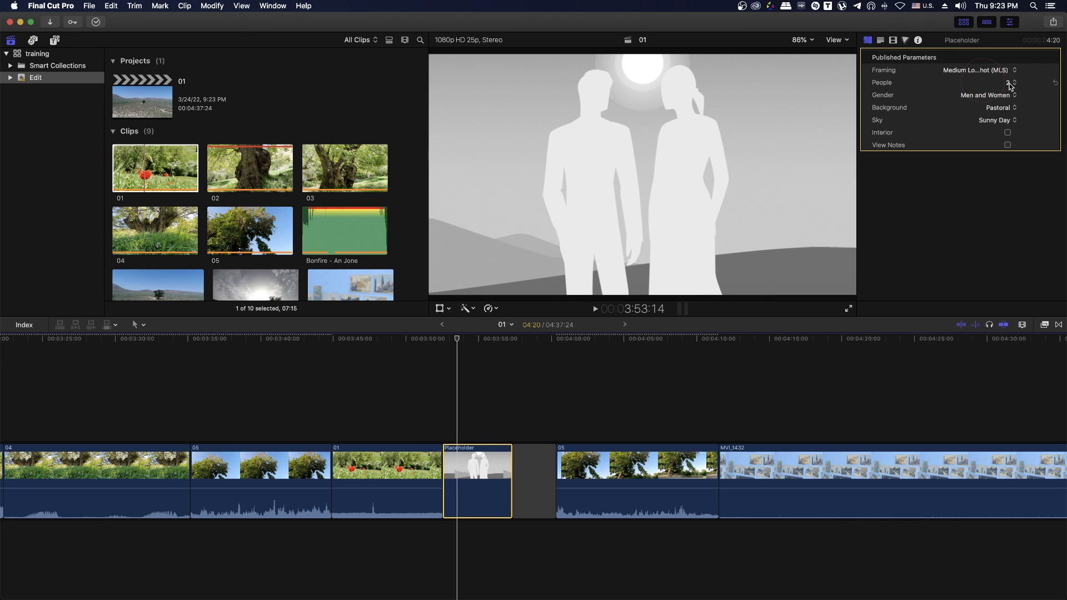
{"action": "left_click", "coordinate": [1013, 83]}
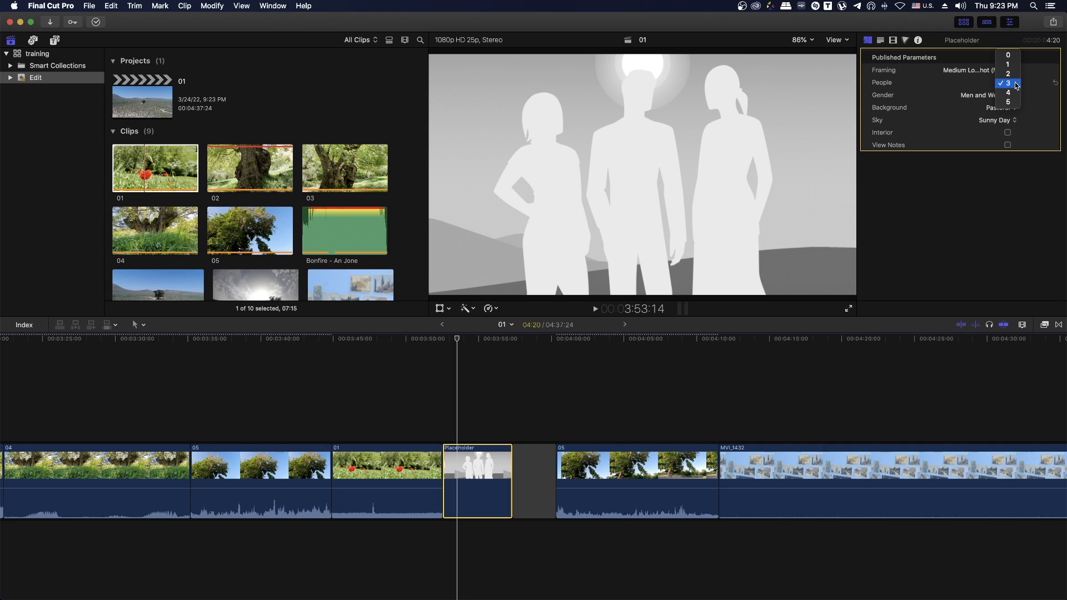
{"action": "left_click", "coordinate": [1033, 81]}
{"action": "left_click", "coordinate": [1017, 96]}
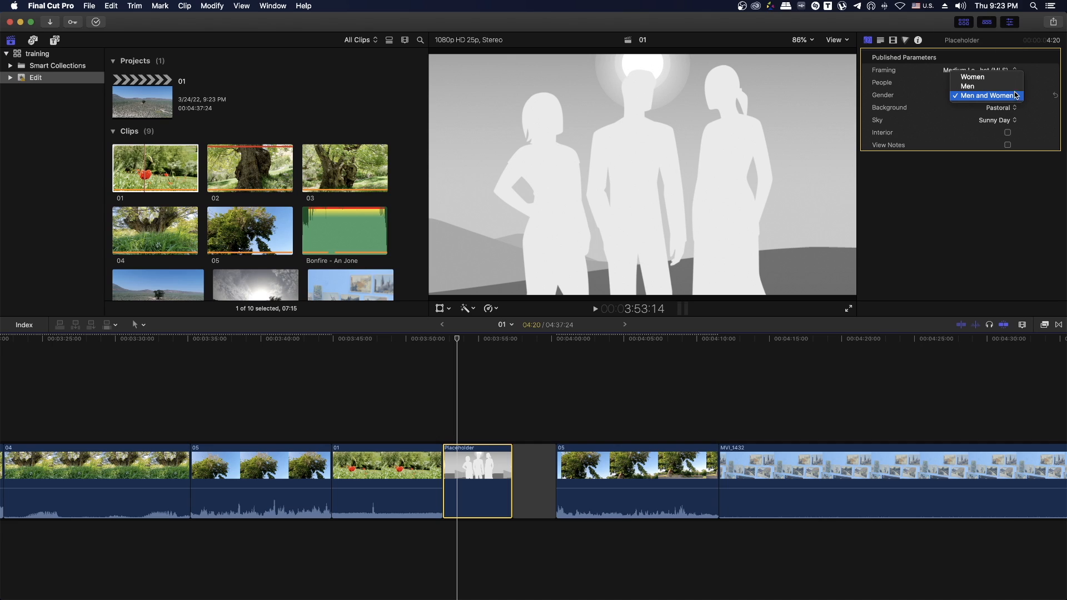
{"action": "left_click", "coordinate": [1007, 86]}
Replace the placeholder with browser clip 01 using Replace from Start.
{"action": "left_click", "coordinate": [459, 453]}
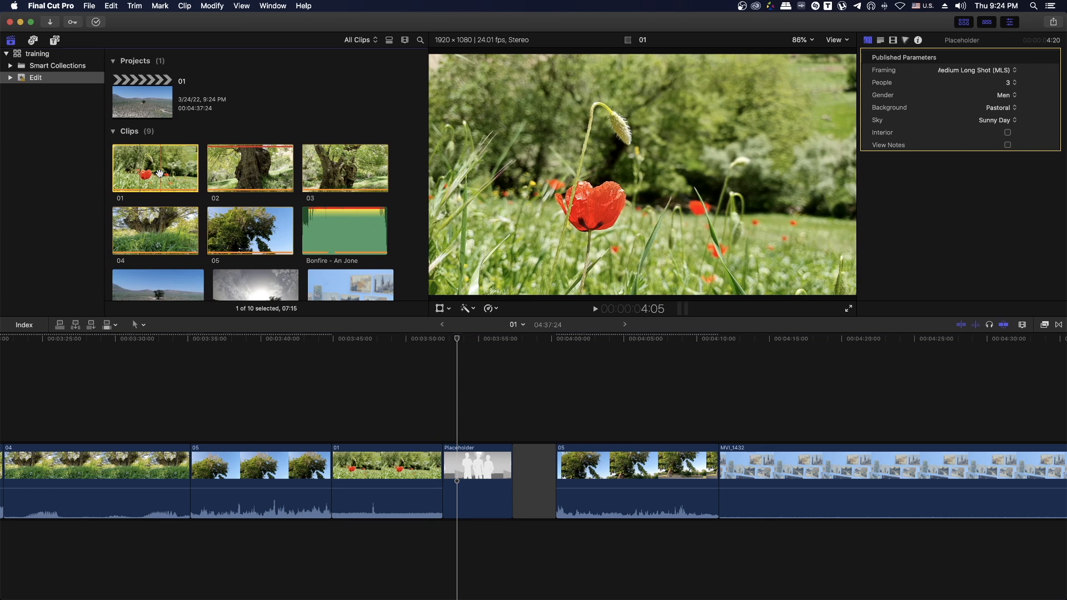
{"action": "left_click_drag", "start_coordinate": [157, 173], "coordinate": [479, 459]}
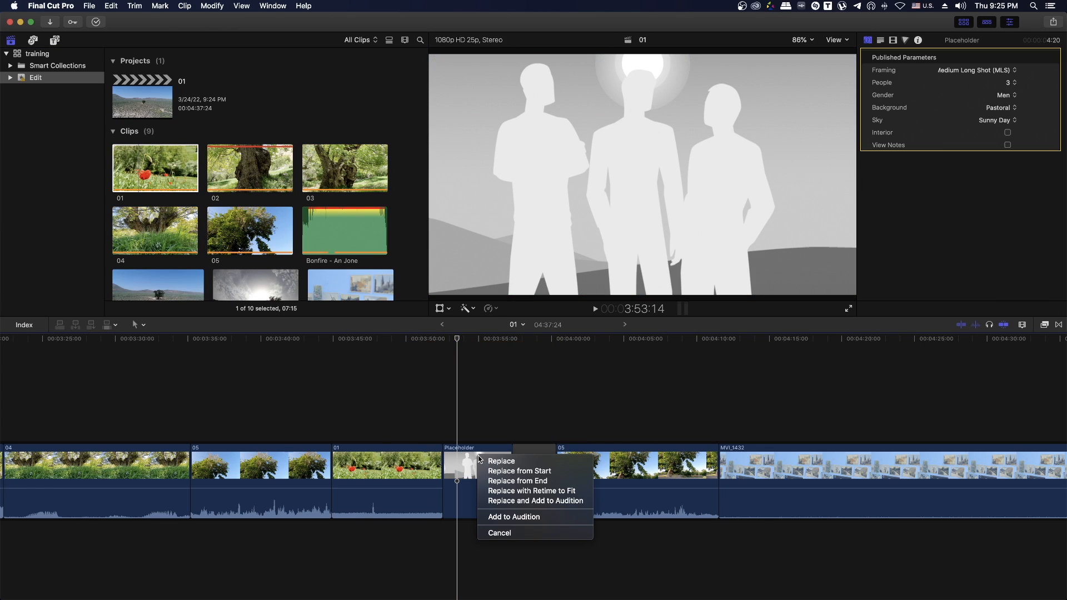
{"action": "left_click", "coordinate": [483, 471]}
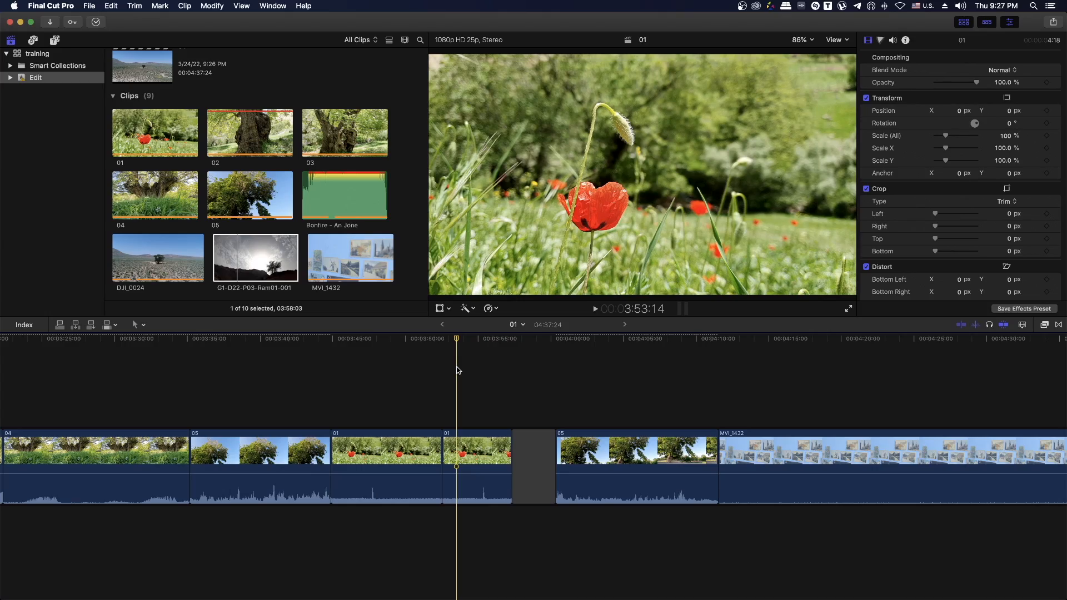
Replace the gap before clip 05 with browser clip 04 using Replace from Start.
{"action": "left_click", "coordinate": [255, 258]}
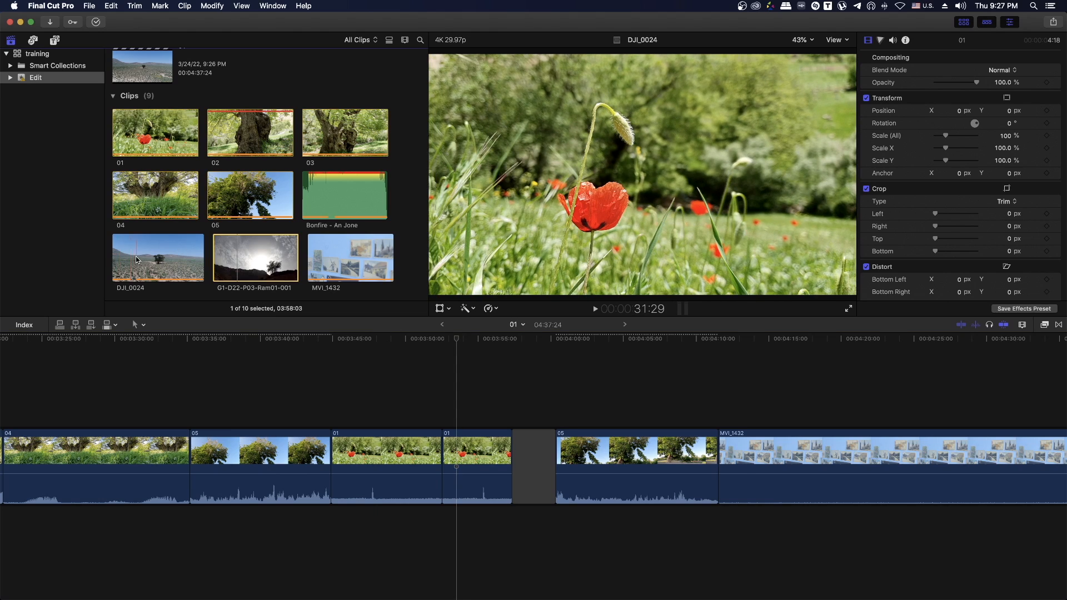
{"action": "left_click_drag", "start_coordinate": [152, 186], "coordinate": [535, 462]}
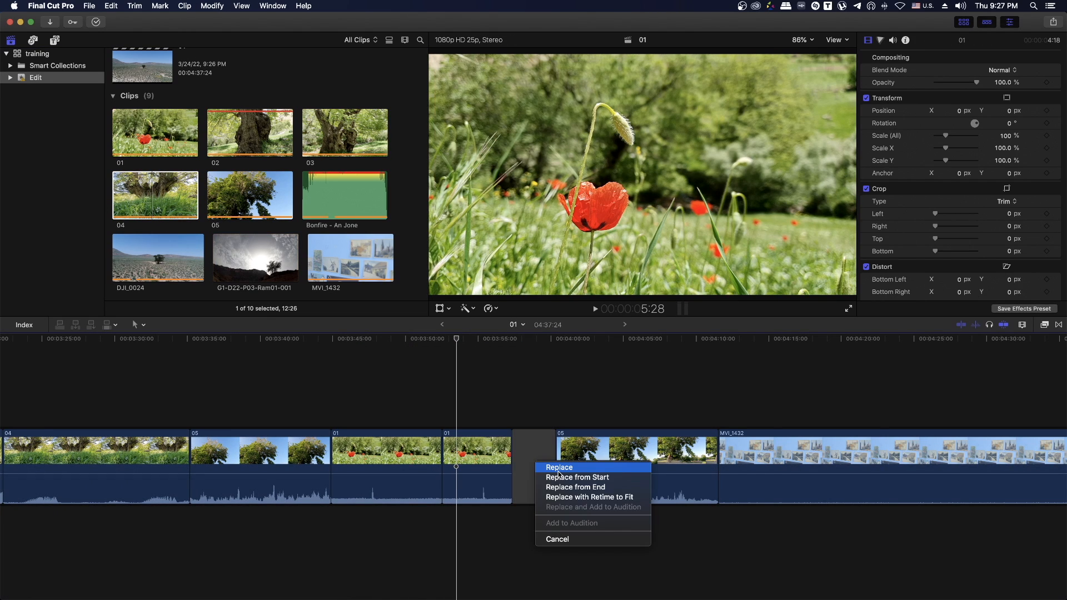
{"action": "left_click", "coordinate": [556, 479]}
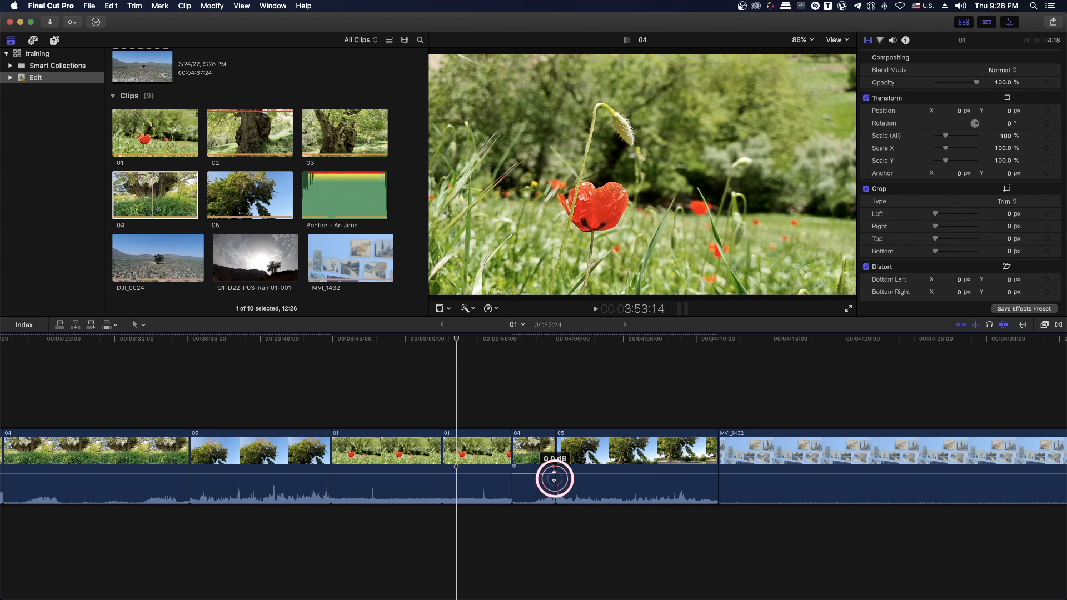
Select a range of the Bonfire - An Jone audio in the browser and use Replace to swap it for the timeline music clip.
{"action": "key", "text": "super+minus"}
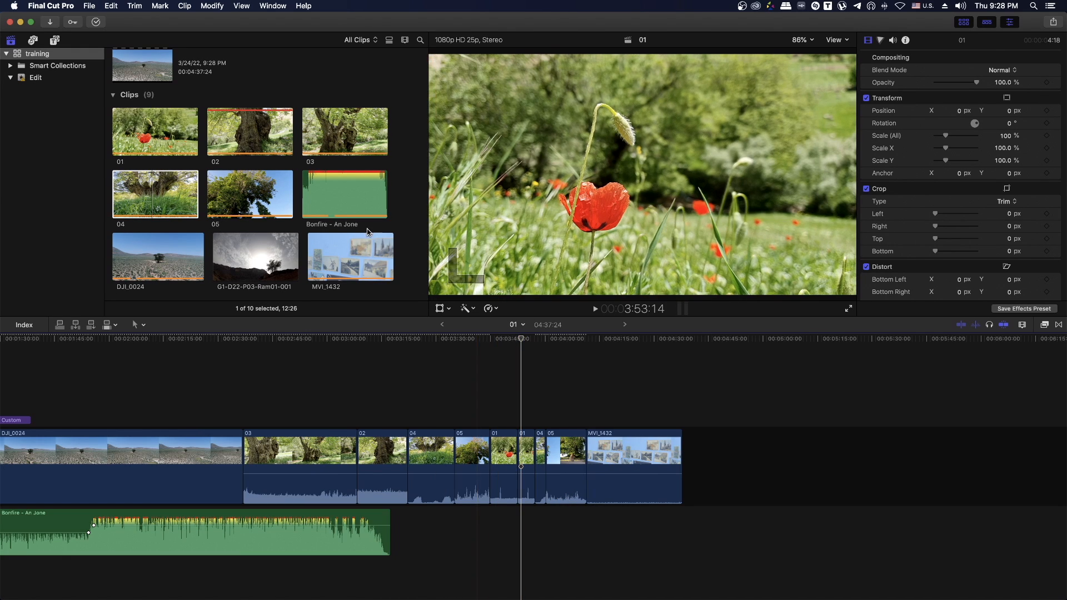
{"action": "left_click", "coordinate": [320, 187]}
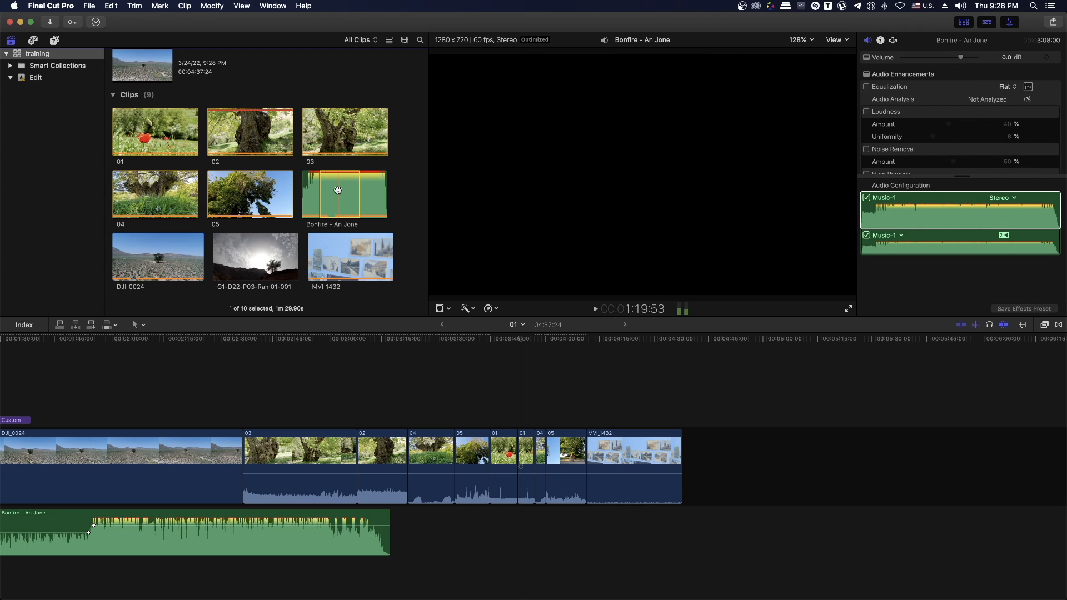
{"action": "left_click_drag", "start_coordinate": [331, 216], "coordinate": [165, 535]}
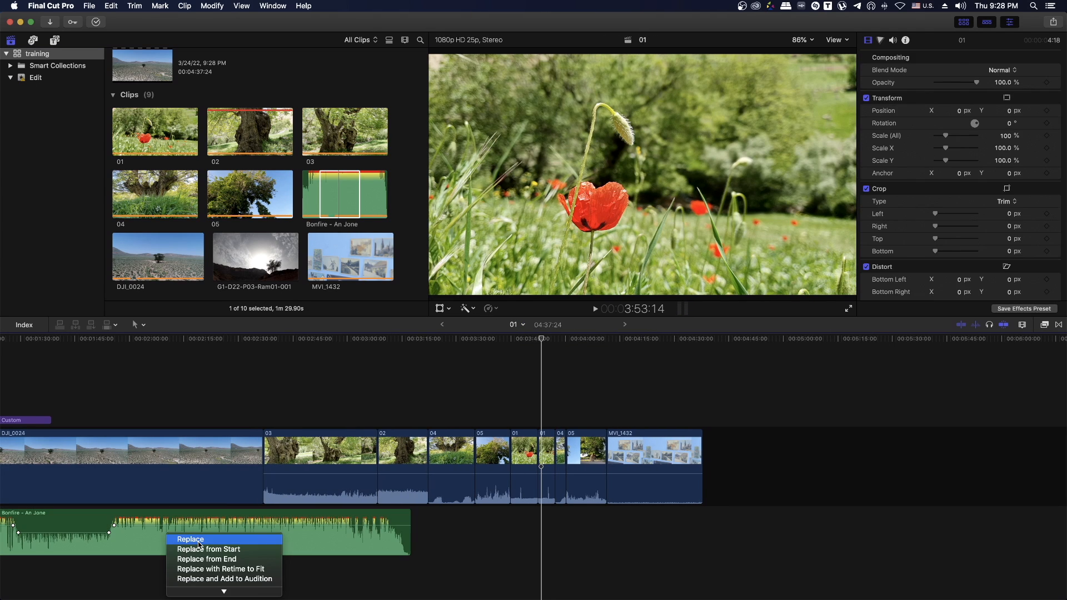
{"action": "left_click", "coordinate": [190, 540]}
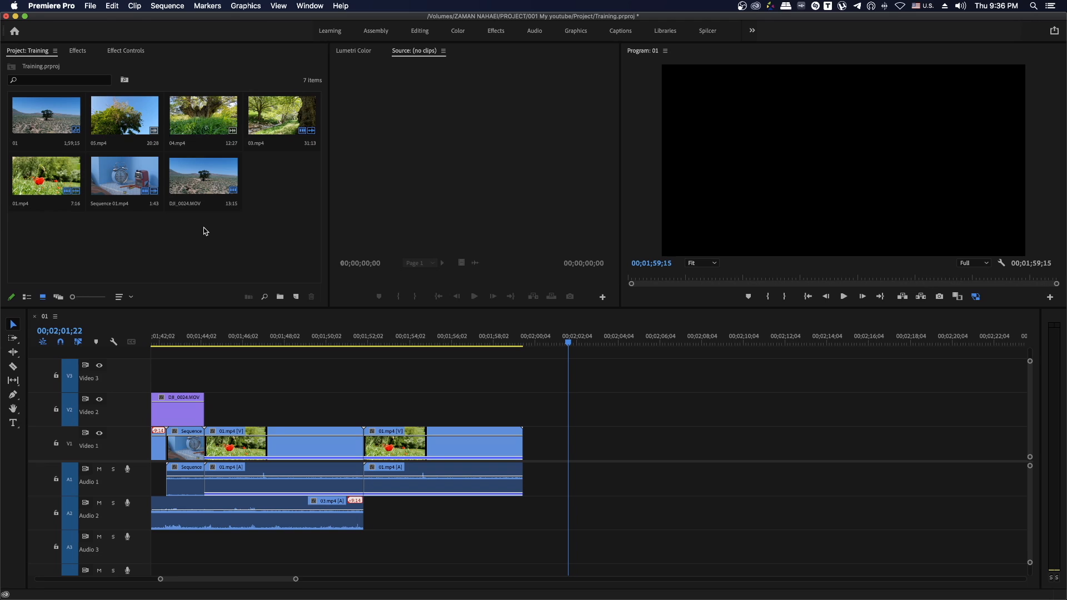
Switch to Premiere Pro and append DJI_0024.MOV, 04.mp4 and 03.mp4 to the end of the sequence on Video 1.
{"action": "left_click_drag", "start_coordinate": [205, 188], "coordinate": [527, 455]}
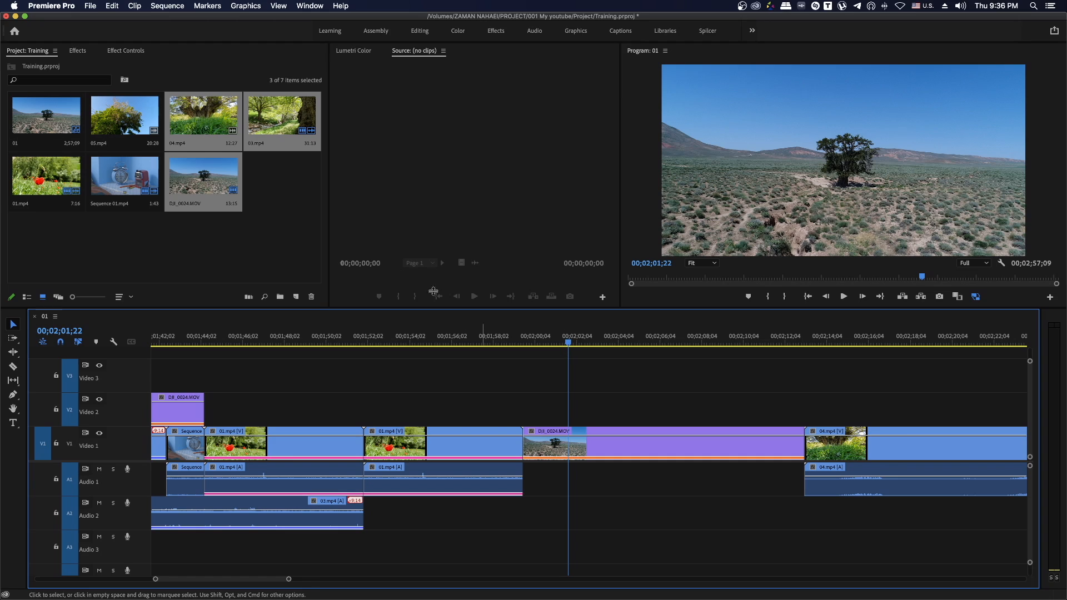
{"action": "left_click", "coordinate": [280, 210]}
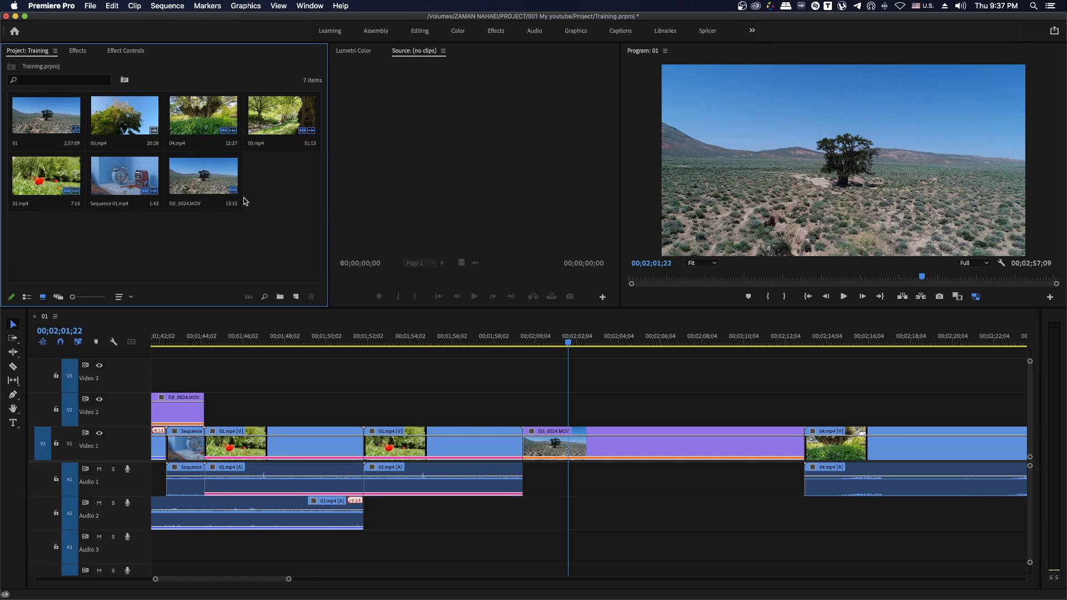
Load DJI_0024.MOV into the source monitor and mark an In point that leaves a 7:05 source range.
{"action": "double_click", "coordinate": [198, 181]}
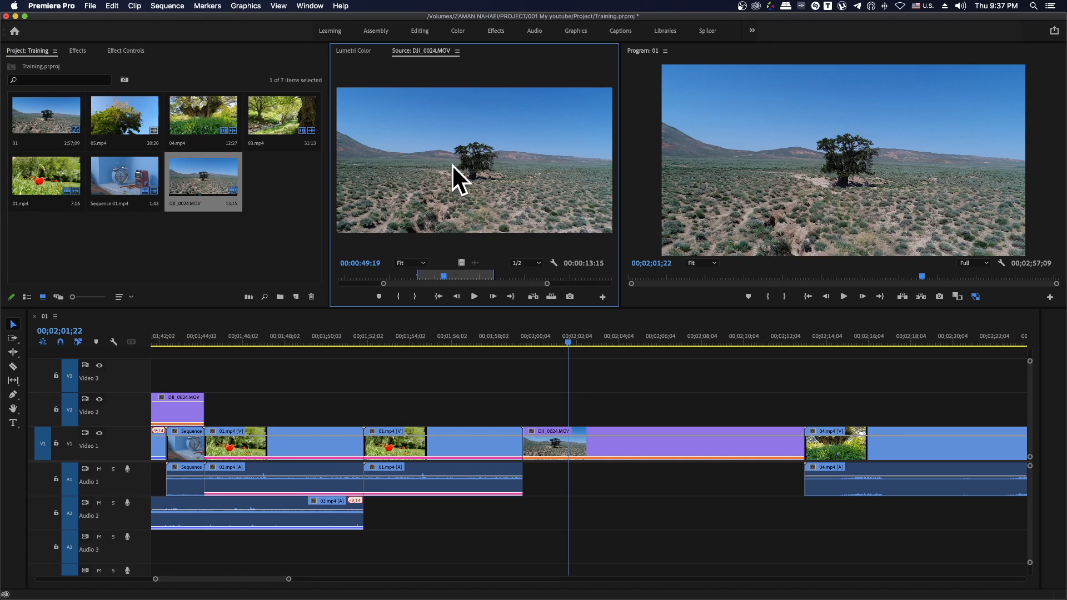
{"action": "left_click", "coordinate": [509, 276]}
{"action": "key", "text": "i"}
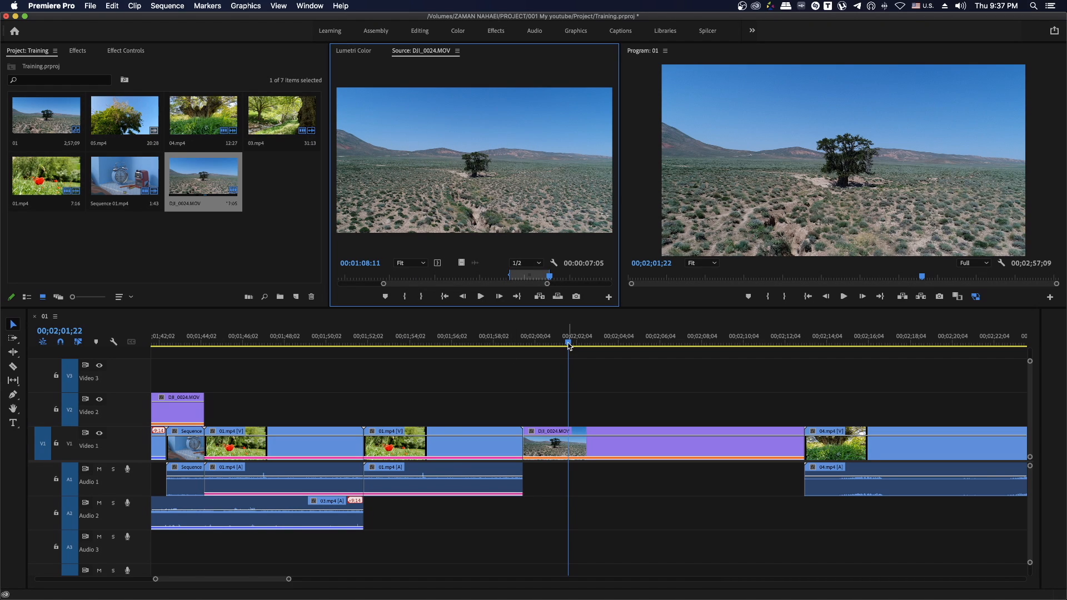
Insert the marked DJI_0024.MOV range at 00;01;59;15, between the last 01.mp4 clip and the existing DJI_0024.MOV clip.
{"action": "left_click_drag", "start_coordinate": [570, 346], "coordinate": [532, 353]}
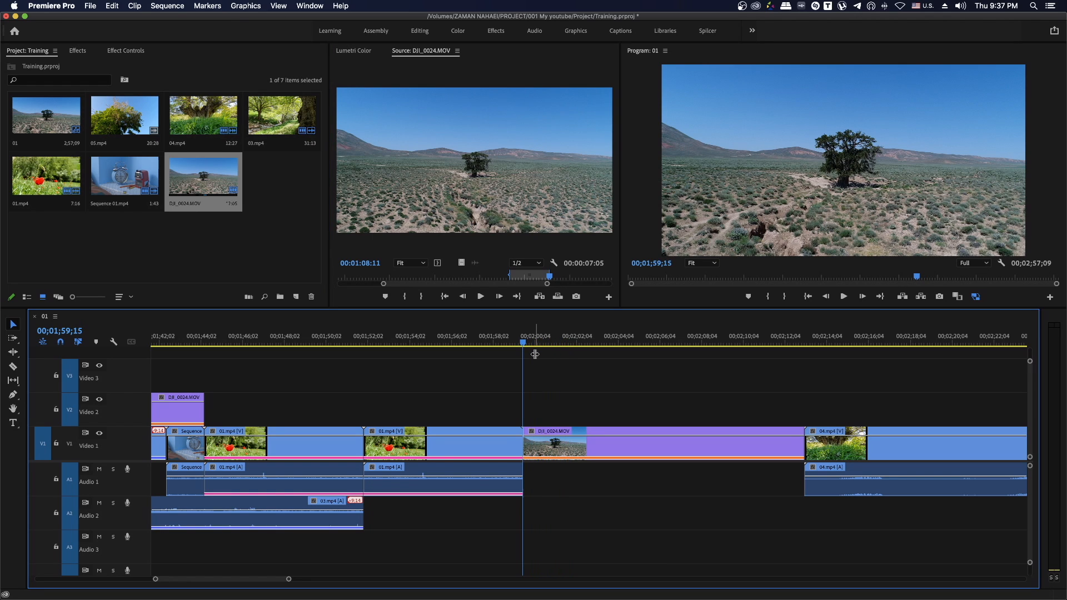
{"action": "left_click", "coordinate": [539, 298]}
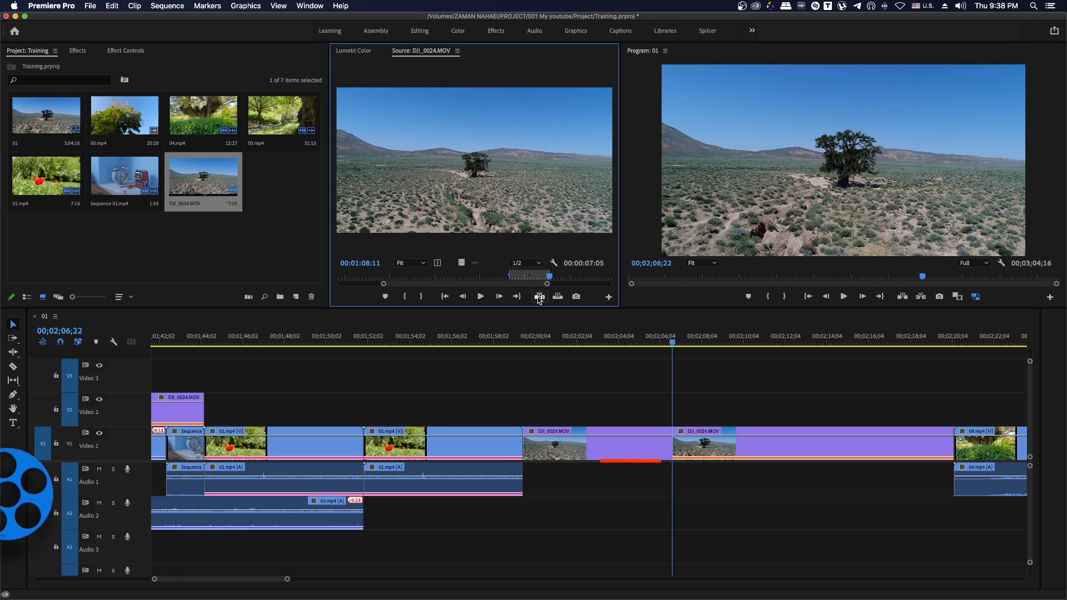
{"action": "left_click", "coordinate": [674, 341]}
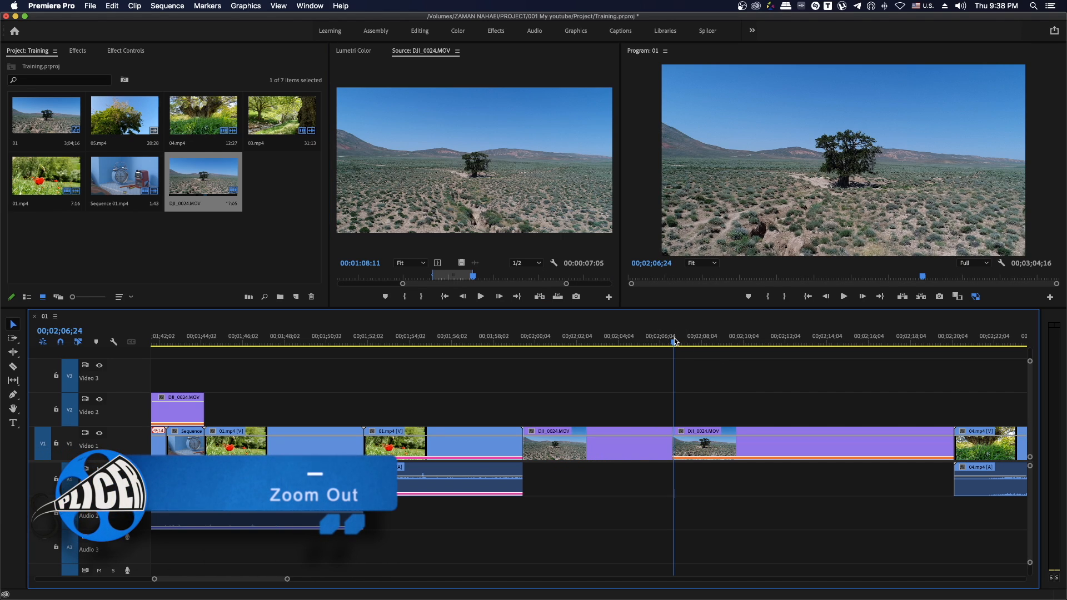
{"action": "key", "text": "minus"}
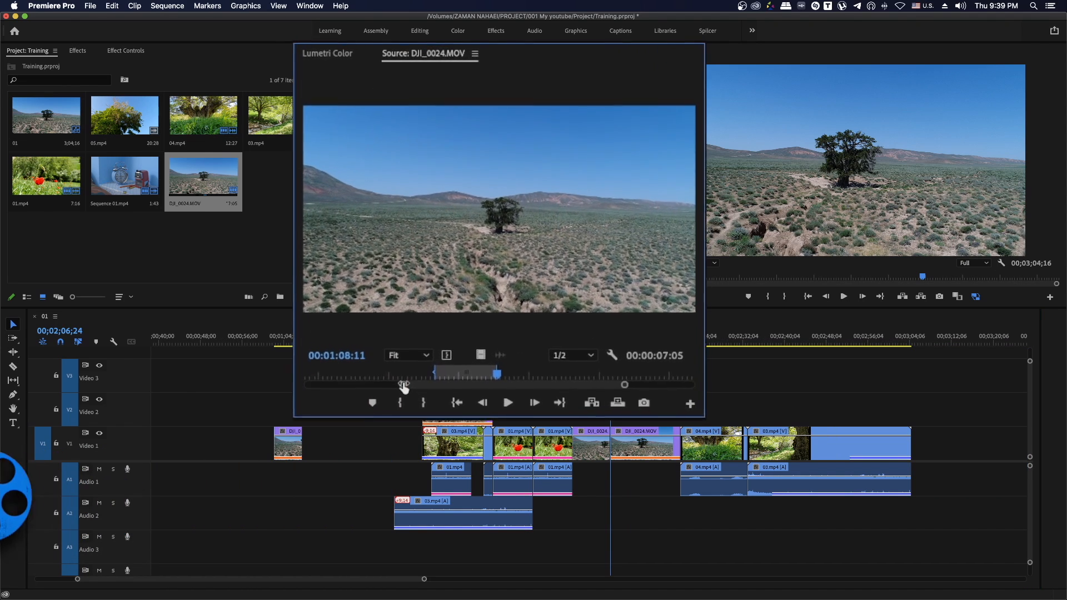
Scrub through DJI_0024.MOV in the source monitor and mark an In point at 00:00:42:28.
{"action": "left_click_drag", "start_coordinate": [387, 453], "coordinate": [270, 448]}
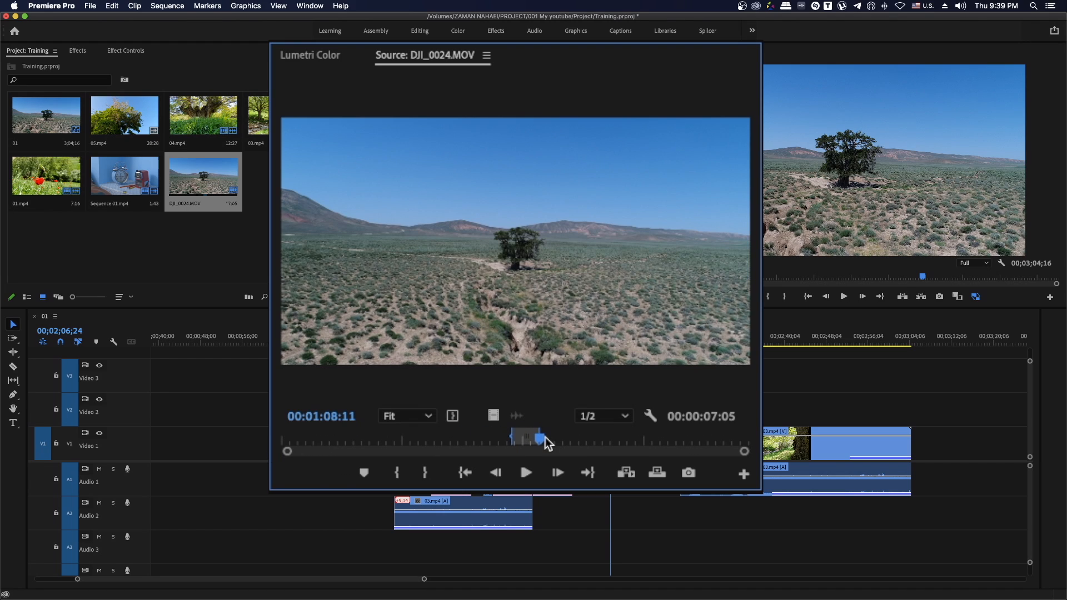
{"action": "left_click_drag", "start_coordinate": [539, 442], "coordinate": [639, 451]}
{"action": "left_click_drag", "start_coordinate": [571, 451], "coordinate": [444, 442]}
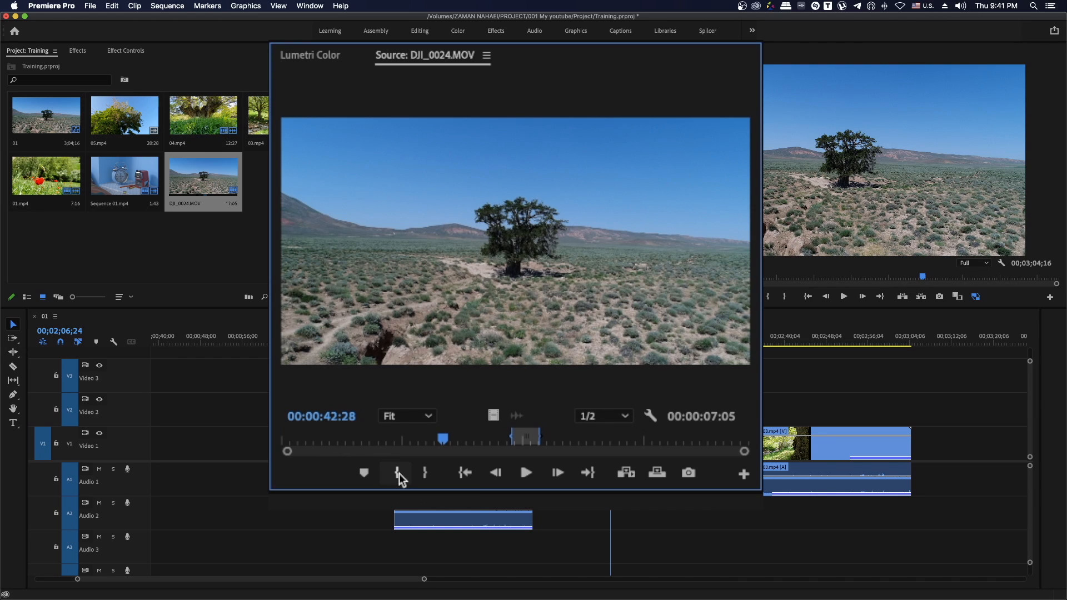
{"action": "left_click", "coordinate": [397, 473]}
Mark the Out point of DJI_0024.MOV at 00:00:58:20 in the source monitor.
{"action": "left_click", "coordinate": [447, 442]}
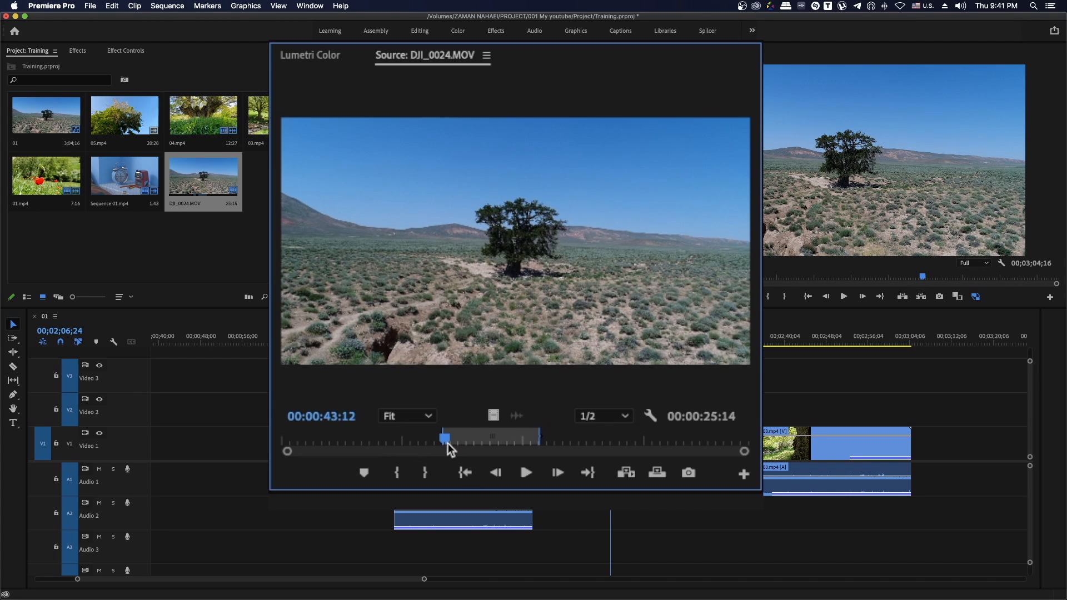
{"action": "left_click_drag", "start_coordinate": [448, 443], "coordinate": [480, 441]}
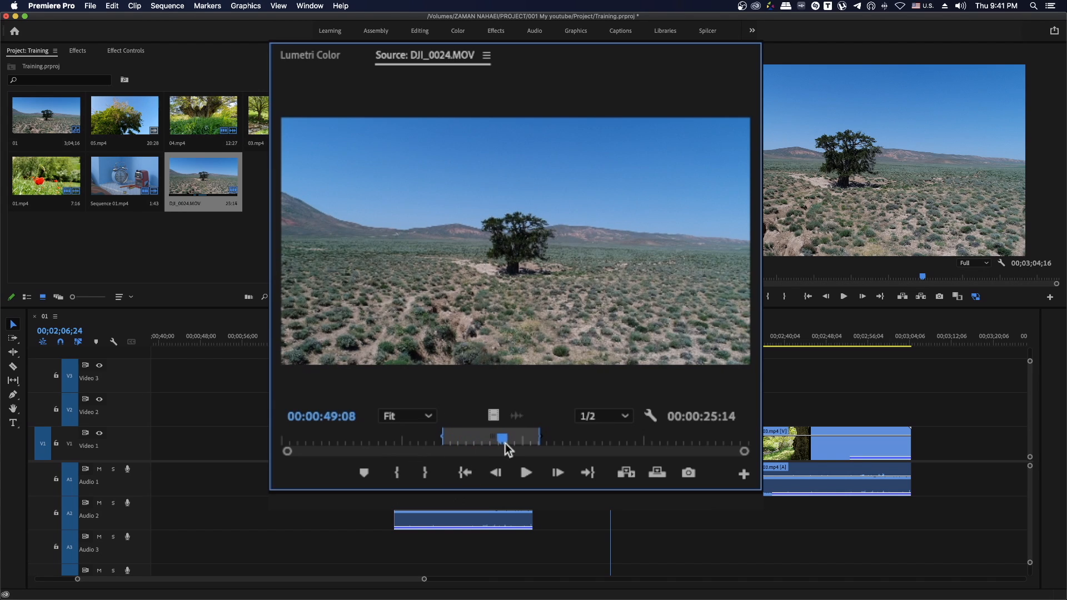
{"action": "left_click", "coordinate": [425, 475]}
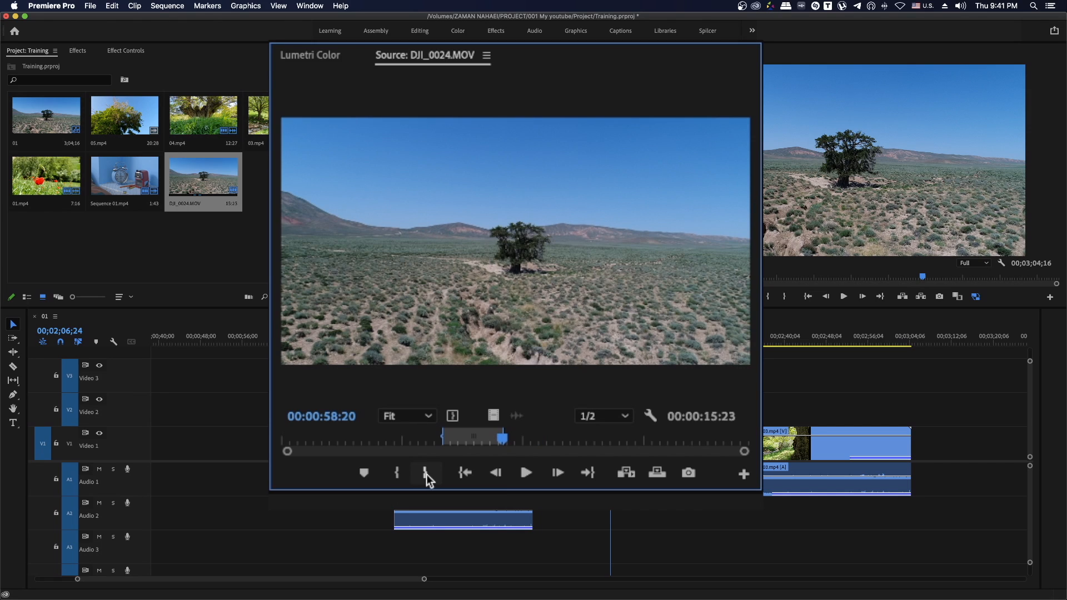
Go to the source clip's In point and its Out point, and clear both marks.
{"action": "left_click", "coordinate": [467, 474]}
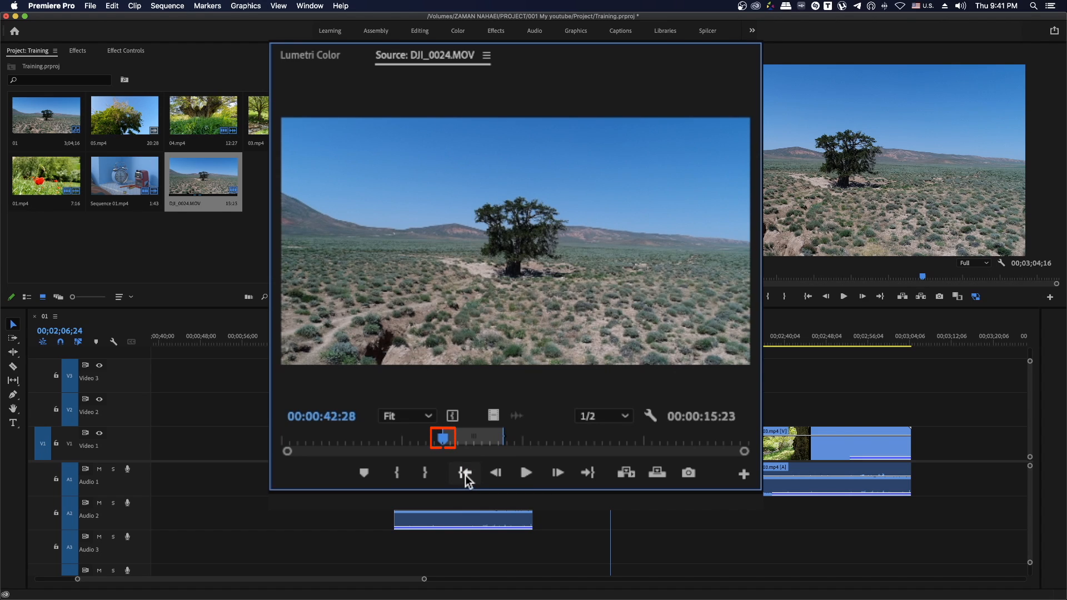
{"action": "left_click", "coordinate": [588, 473]}
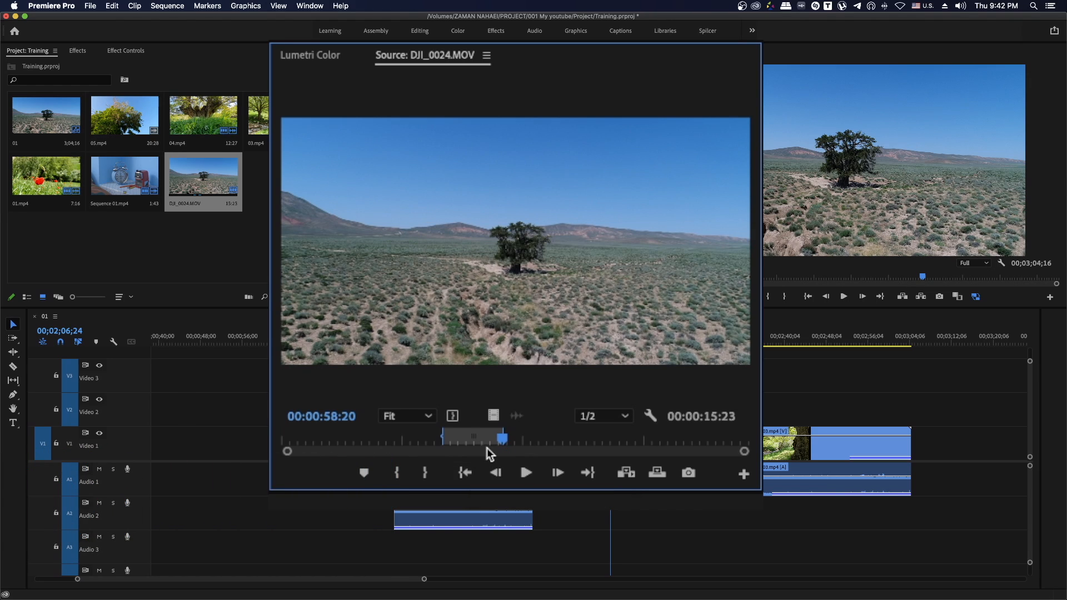
{"action": "right_click", "coordinate": [471, 436]}
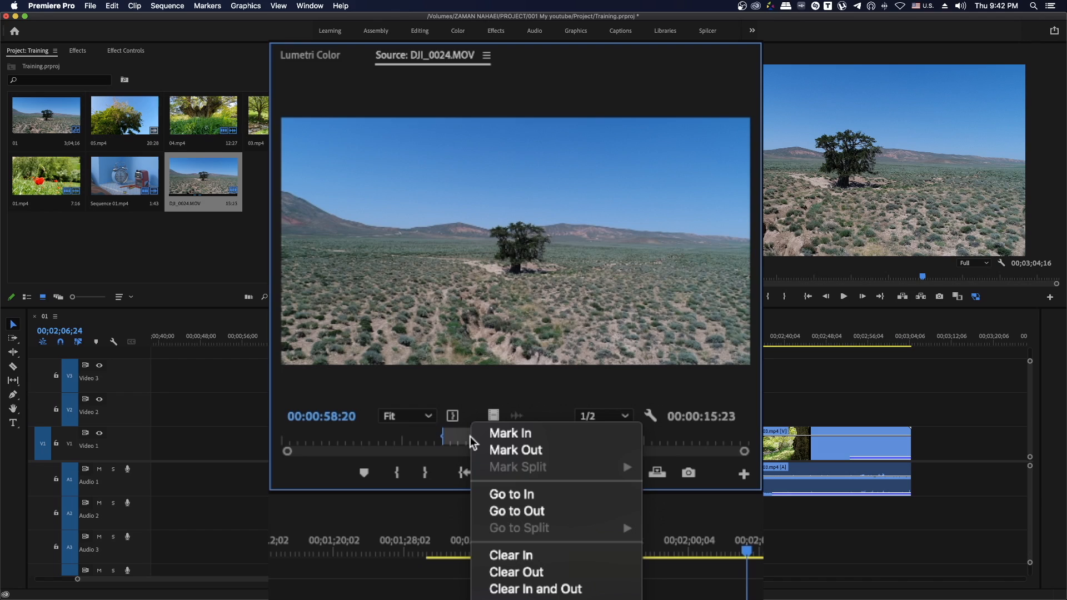
{"action": "left_click", "coordinate": [529, 590]}
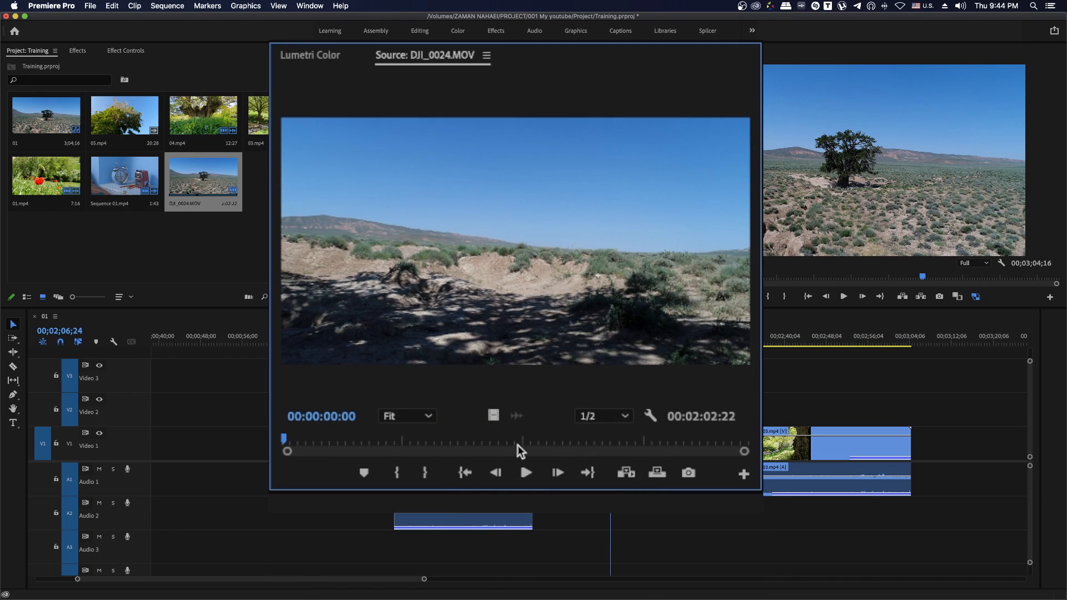
Play the source clip from its start to about 00:00:05:10, stop, and step three frames back and two forward.
{"action": "left_click", "coordinate": [525, 473]}
{"action": "left_click", "coordinate": [527, 475]}
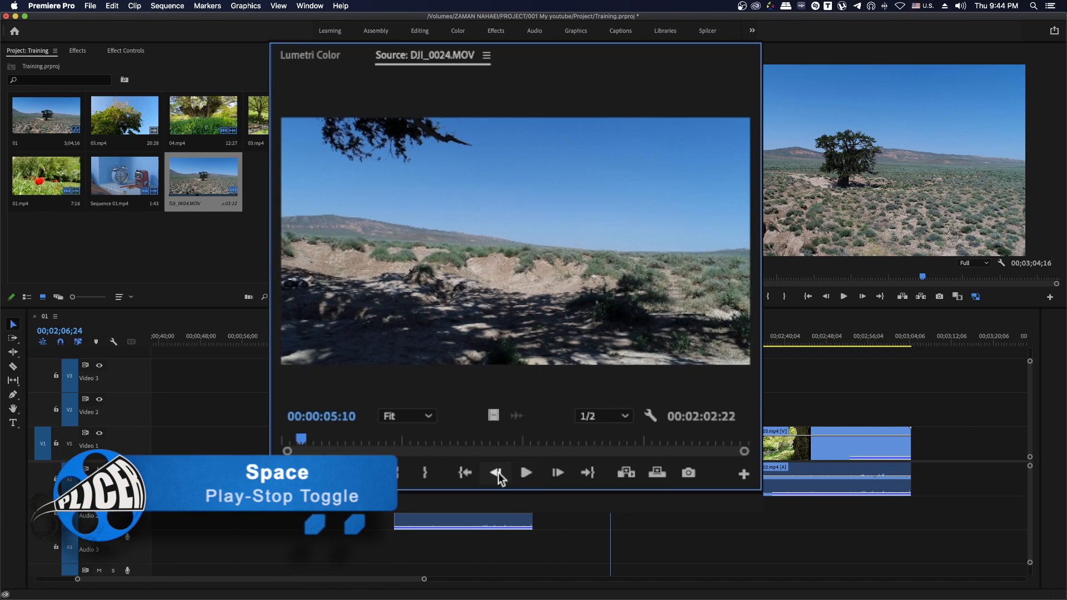
{"action": "left_click", "coordinate": [498, 475]}
{"action": "left_click", "coordinate": [498, 475]}
{"action": "left_click", "coordinate": [498, 475]}
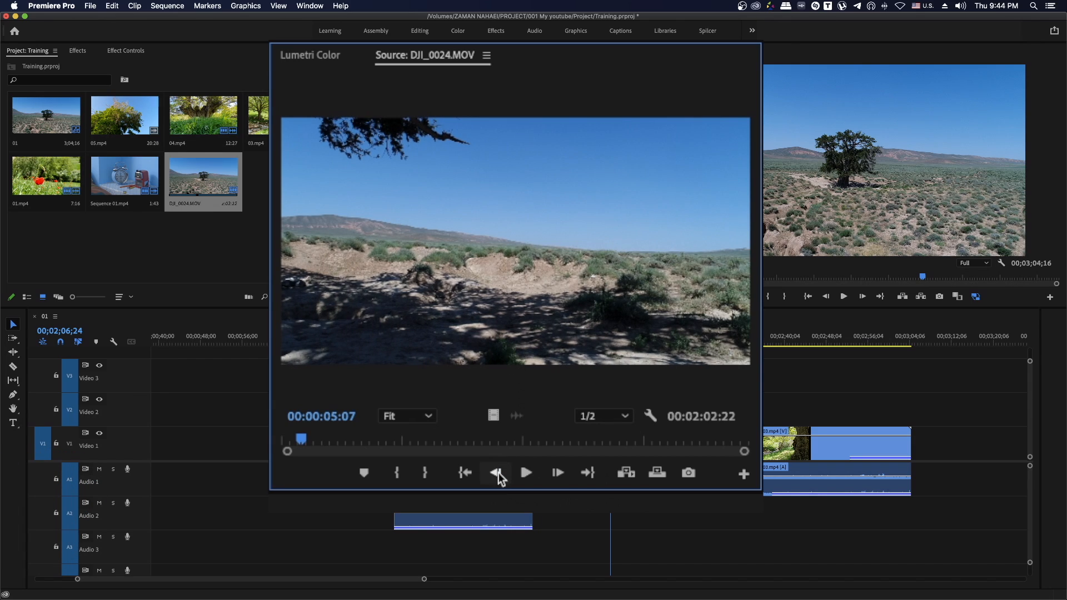
{"action": "left_click", "coordinate": [560, 474]}
{"action": "left_click", "coordinate": [559, 474]}
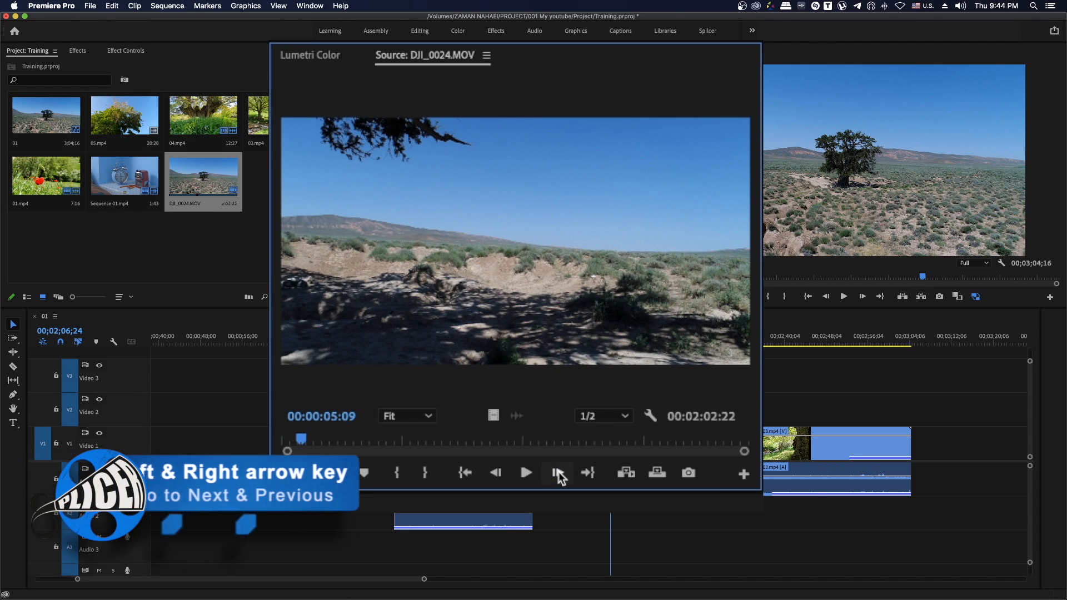
Step the source playhead three frames backward and three frames forward.
{"action": "key", "text": "Left"}
{"action": "key", "text": "Left"}
{"action": "key", "text": "Left"}
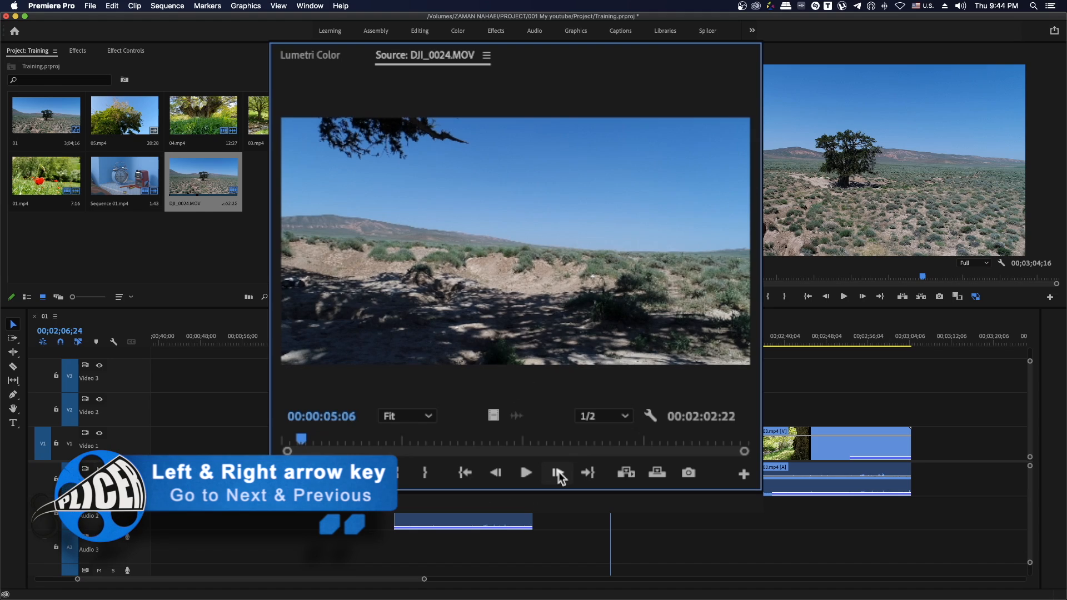
{"action": "key", "text": "Right"}
{"action": "key", "text": "Right"}
{"action": "key", "text": "Right"}
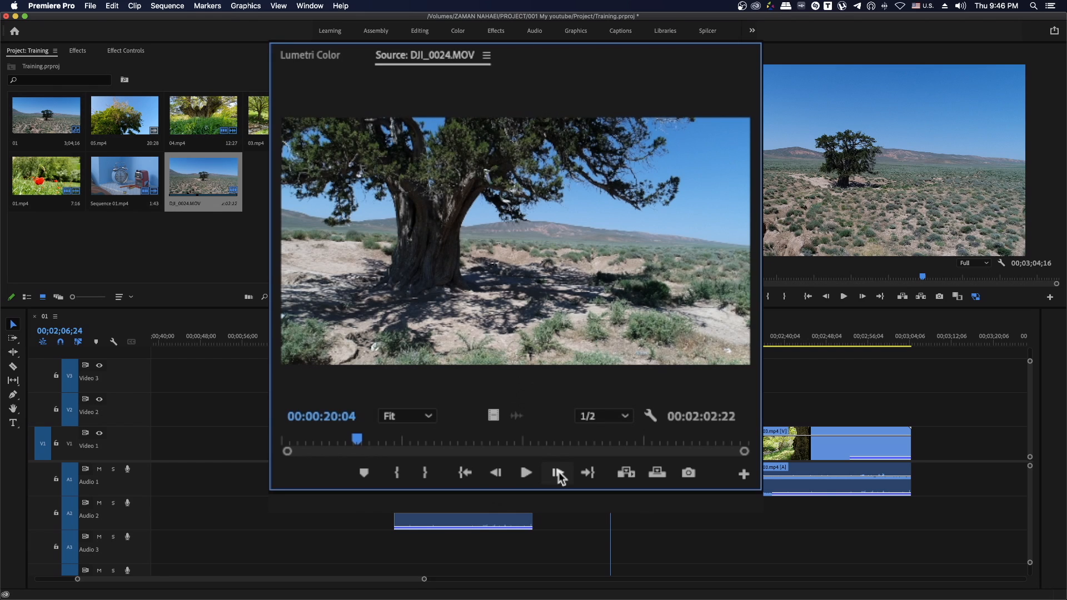
Move the source playhead back in four five-frame jumps and play DJI_0024.MOV in reverse.
{"action": "key", "text": "shift+Left"}
{"action": "key", "text": "shift+Left"}
{"action": "key", "text": "shift+Left"}
{"action": "key", "text": "shift+Left"}
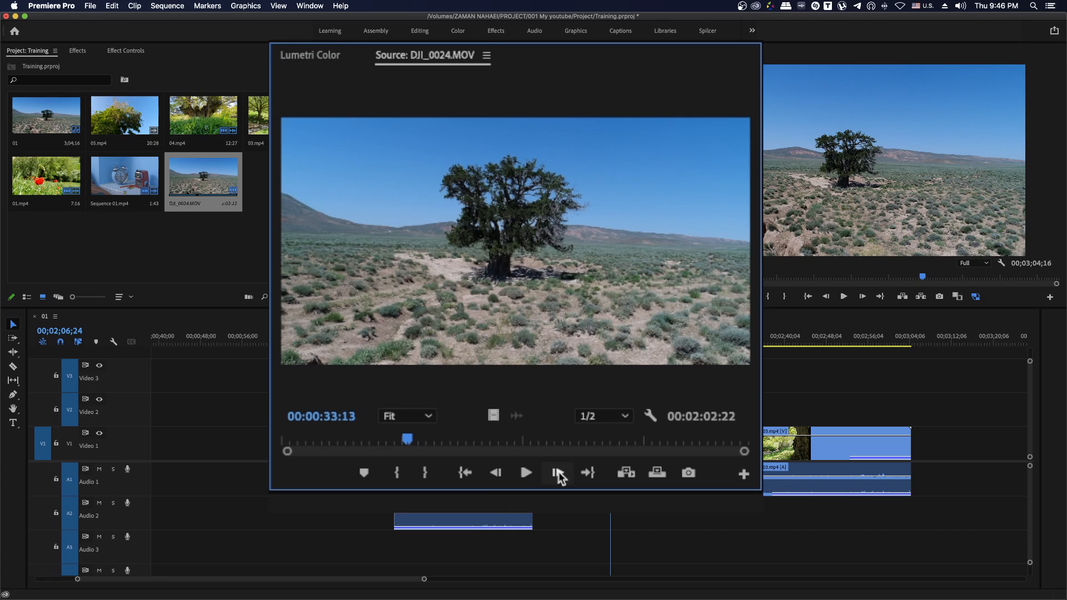
{"action": "key", "text": "j"}
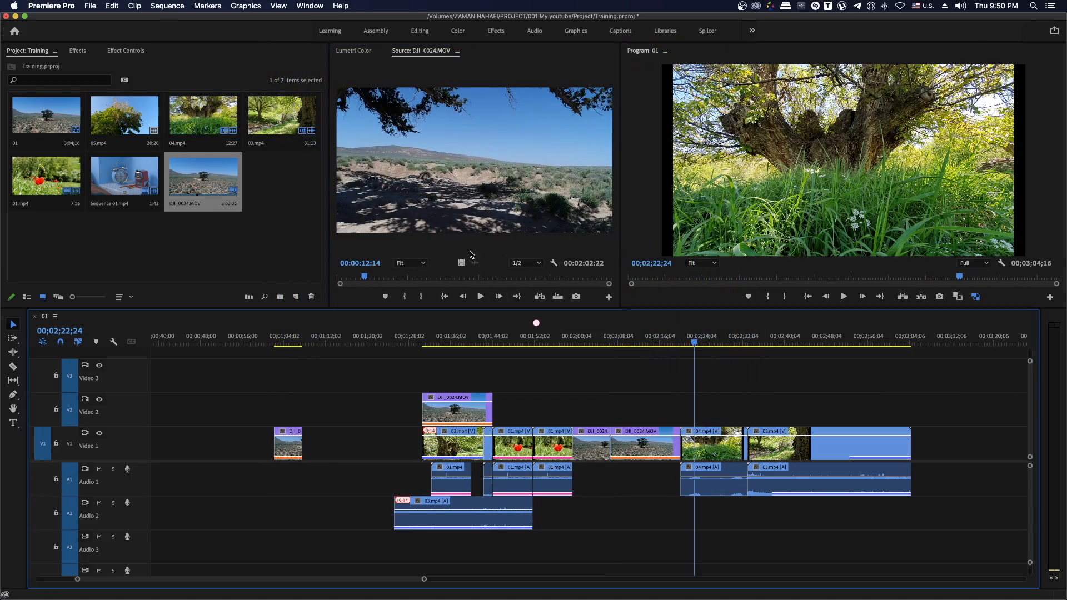
Play the sequence forward from 00;02;22;24, stop it, and play it in reverse.
{"action": "left_click", "coordinate": [537, 322]}
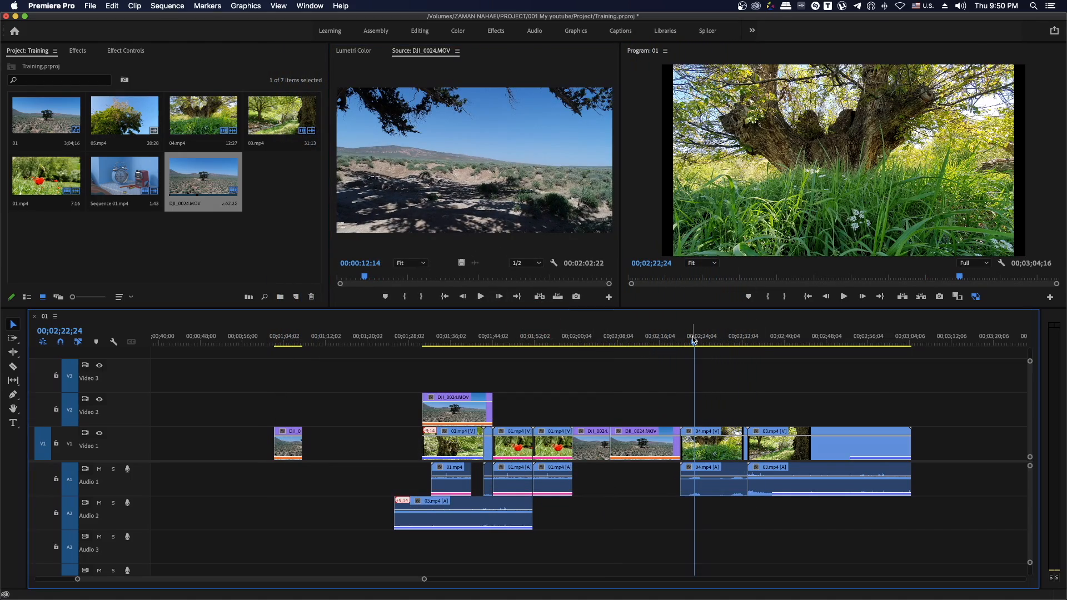
{"action": "key", "text": "space"}
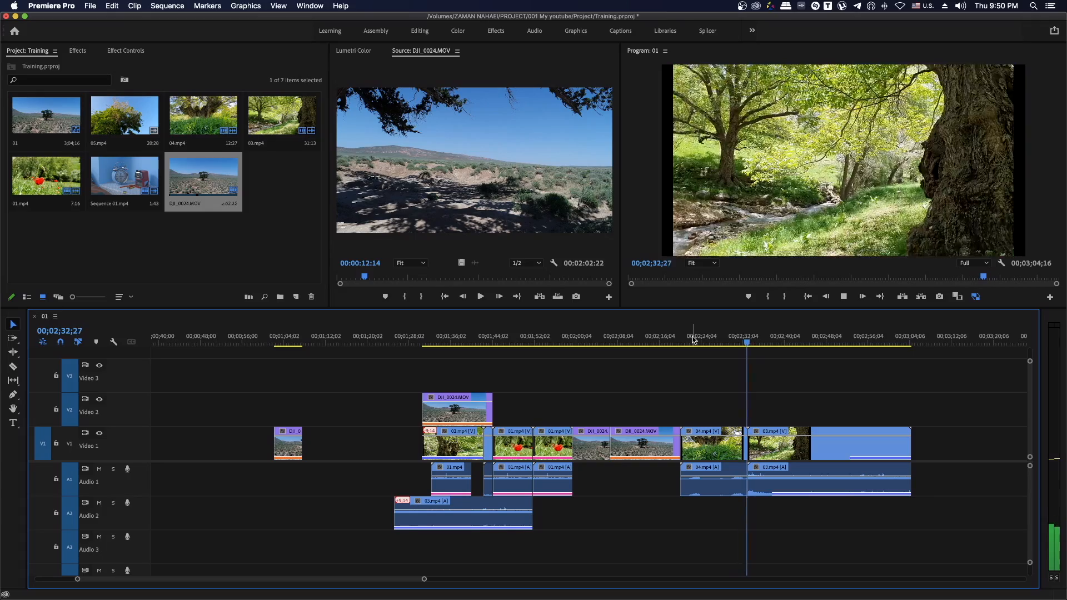
{"action": "key", "text": "space"}
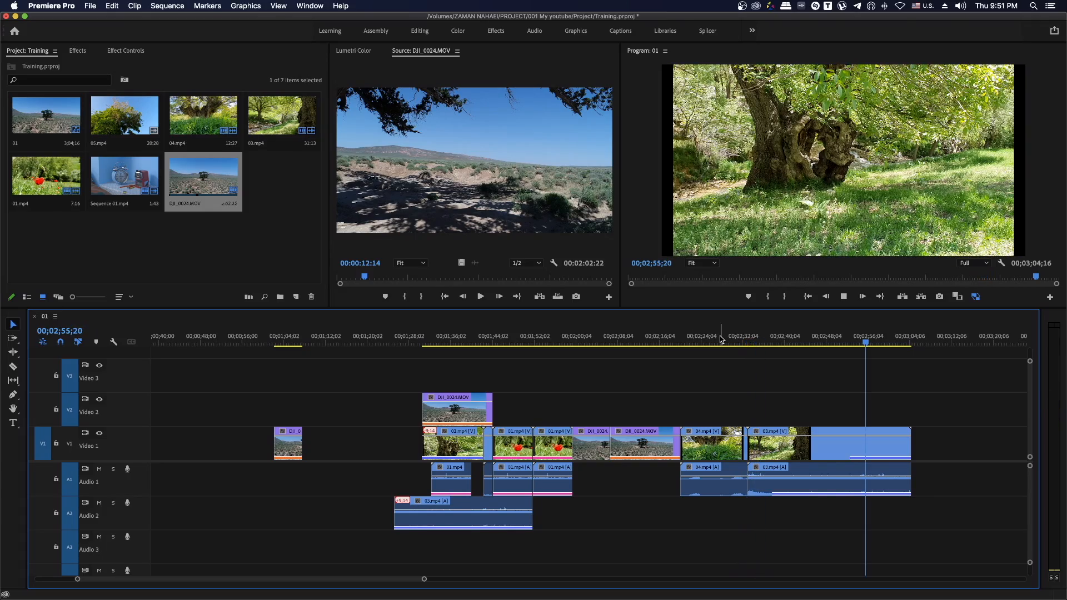
{"action": "key", "text": "j"}
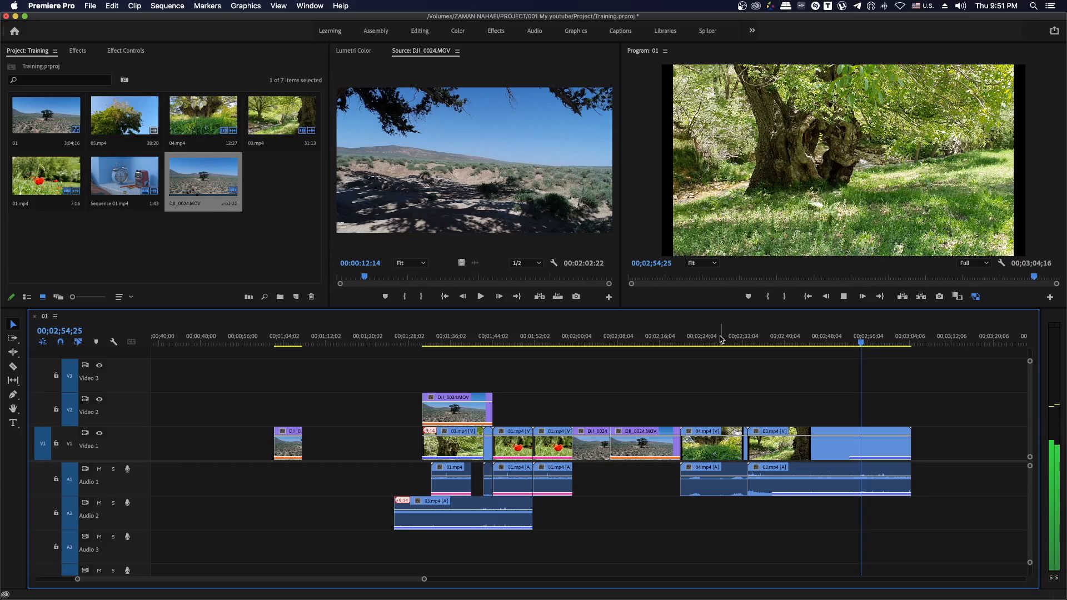